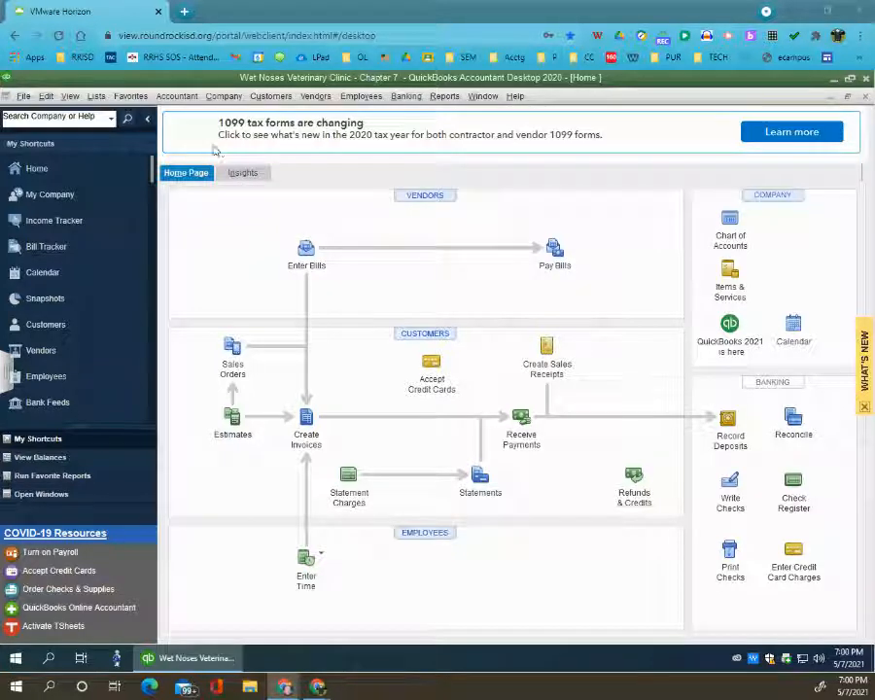
# Turn on charging sales tax in the company's Sales Tax preferences
pyautogui.click(46, 97)
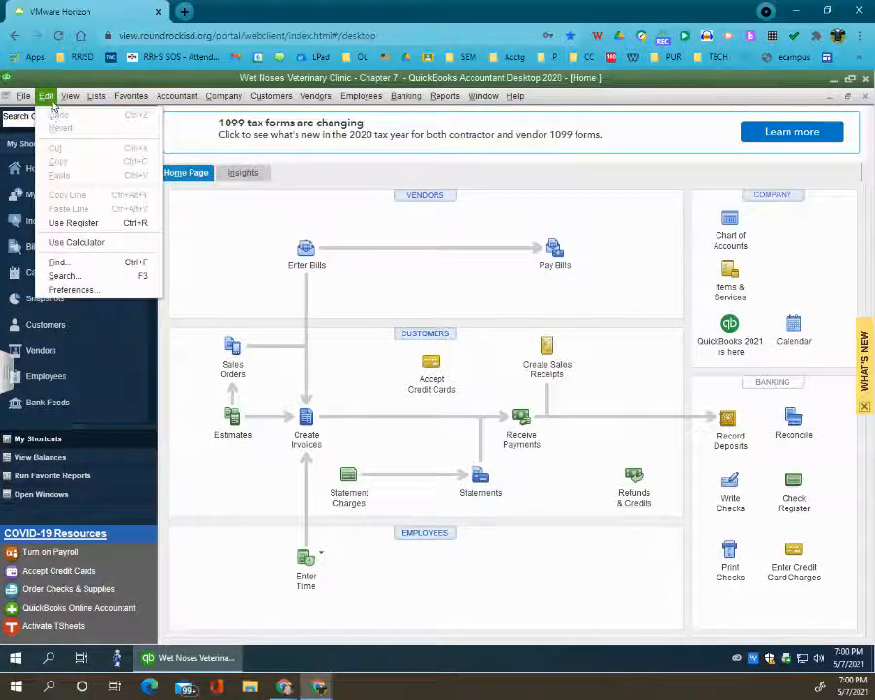
pyautogui.click(109, 294)
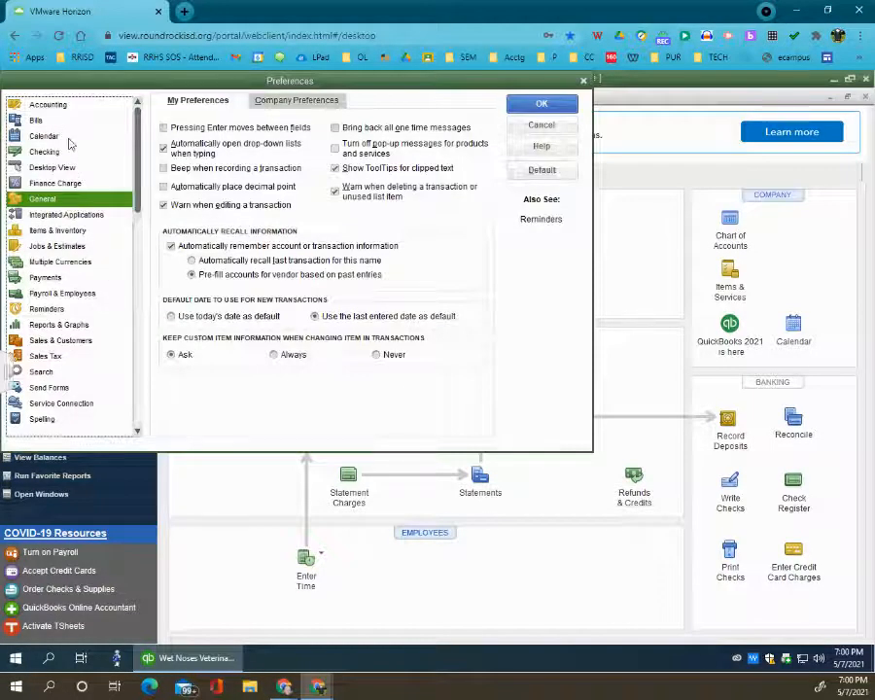
pyautogui.click(39, 359)
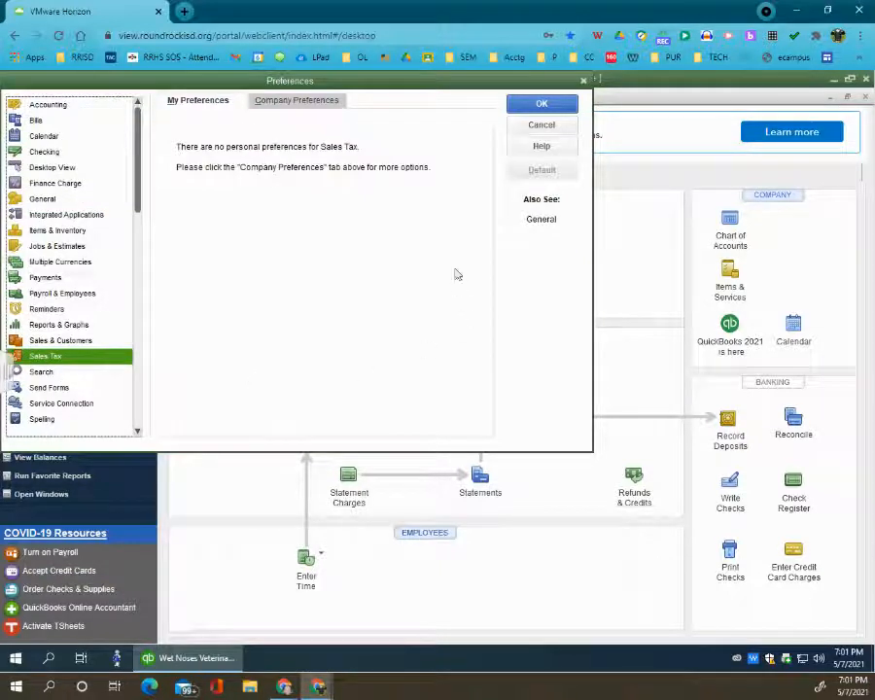
pyautogui.click(309, 103)
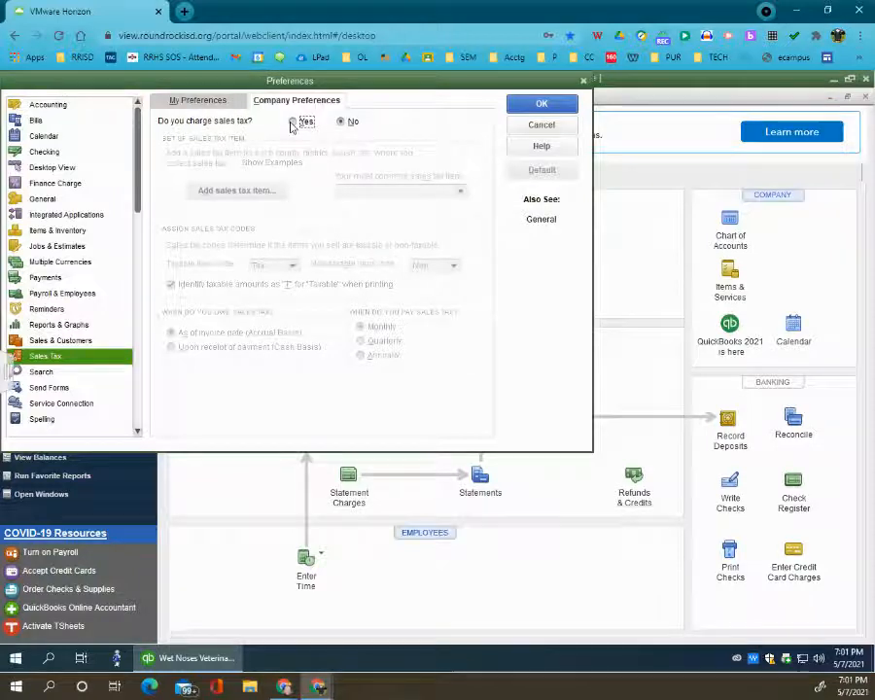
pyautogui.click(294, 122)
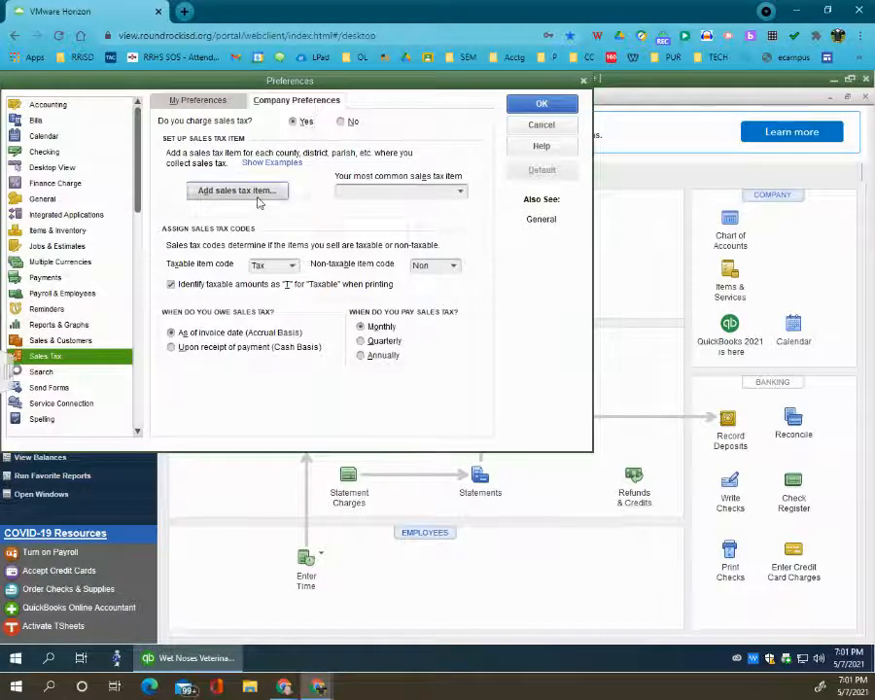
# Add a sales tax item named King County Sales Tax with a tax rate of 10%
pyautogui.click(238, 192)
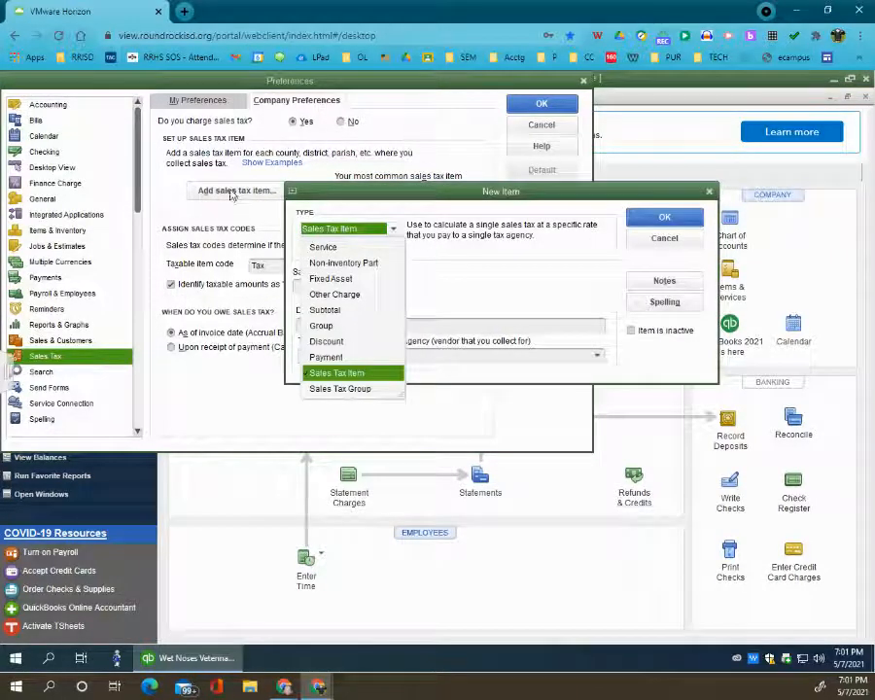
pyautogui.click(365, 229)
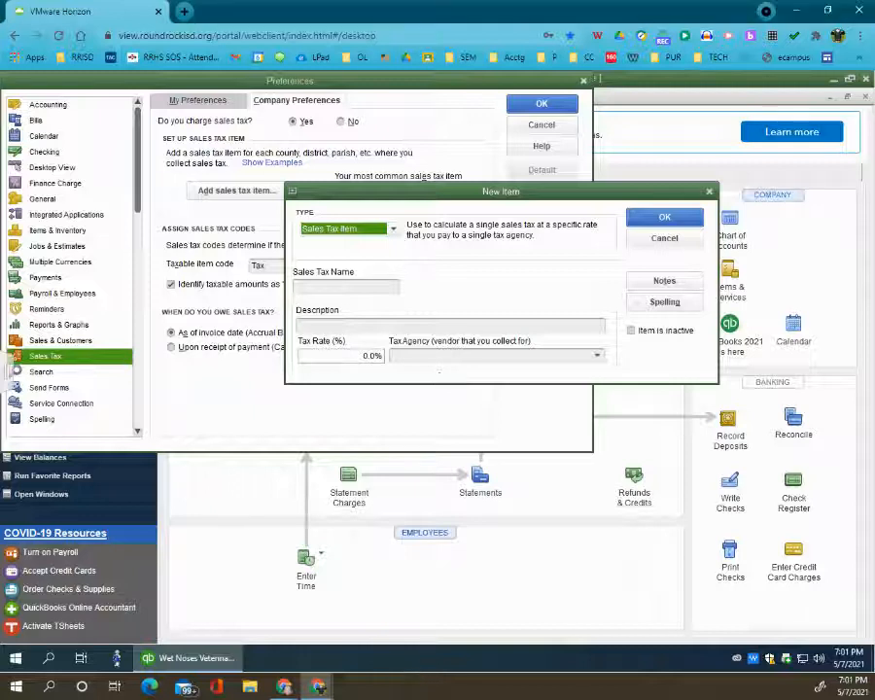
pyautogui.press('Tab')
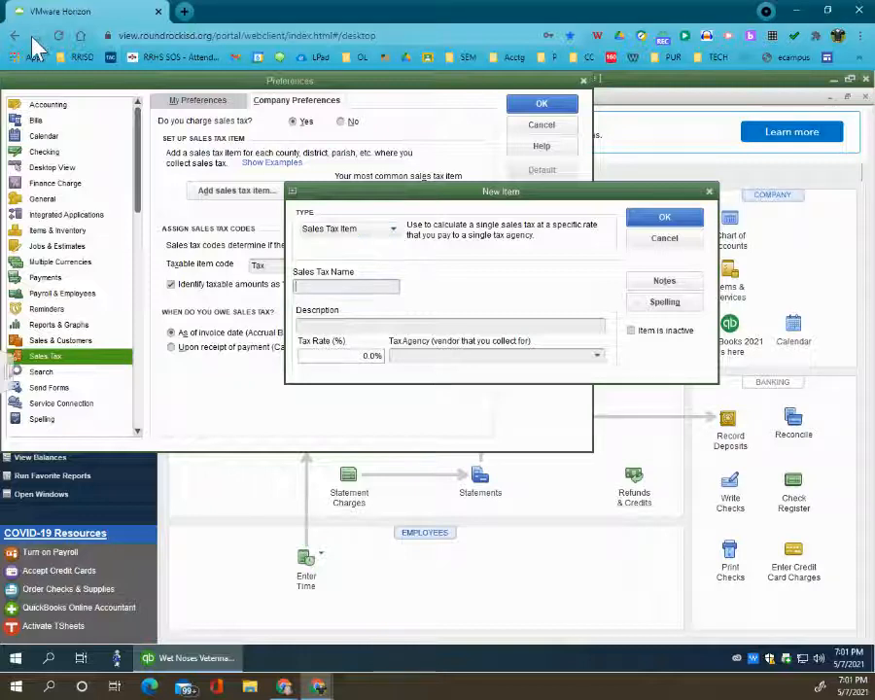
pyautogui.write('King County Sales Tax')
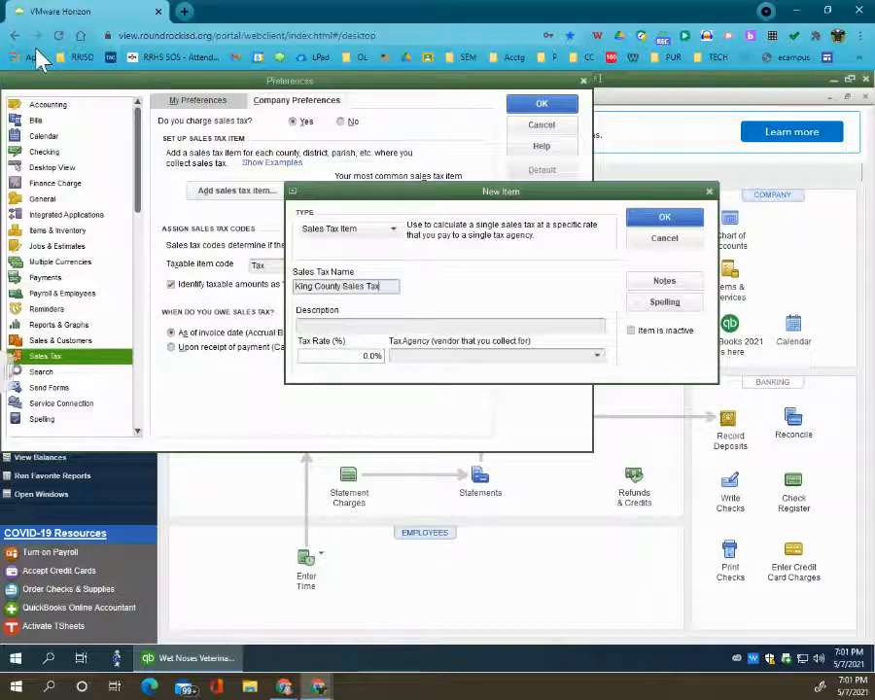
pyautogui.press('Tab')
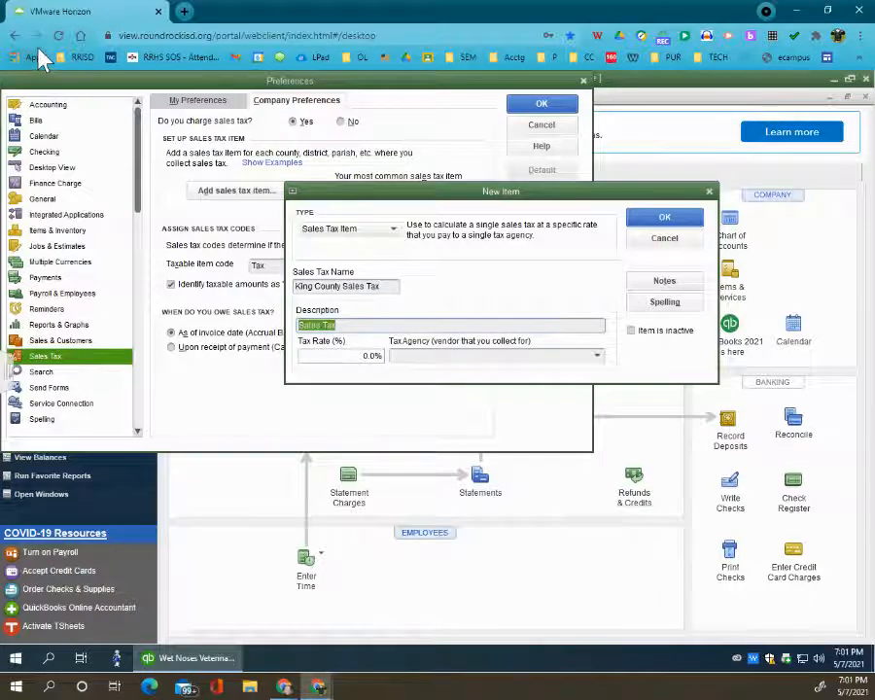
pyautogui.click(358, 354)
pyautogui.write('10')
pyautogui.press('Tab')
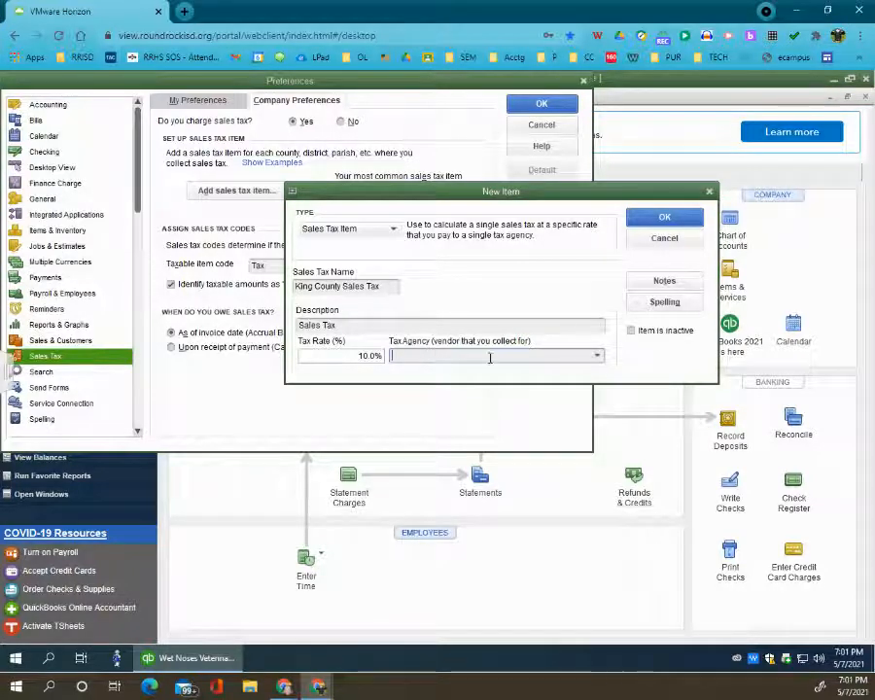
# Set the tax agency to King County Treasurer, quick-adding it as a vendor, and save the sales tax item
pyautogui.click(598, 356)
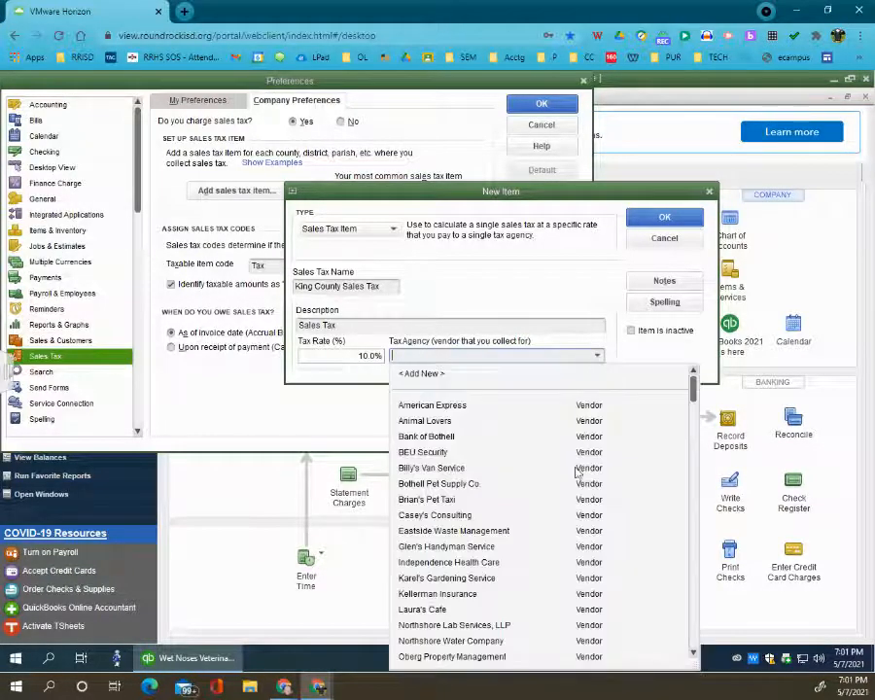
pyautogui.scroll(-3, 522, 501)
pyautogui.scroll(2, 465, 540)
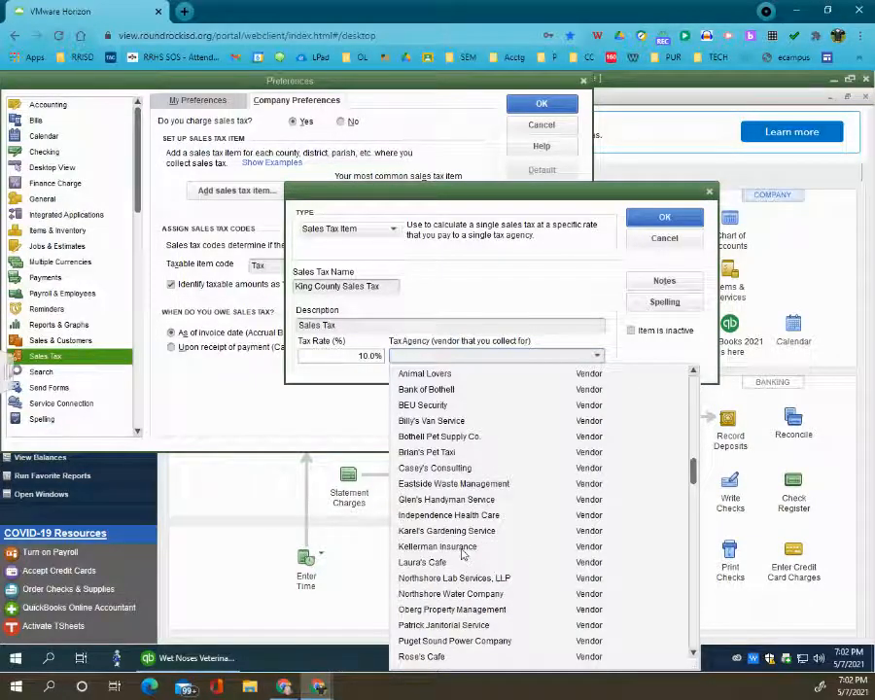
pyautogui.click(450, 354)
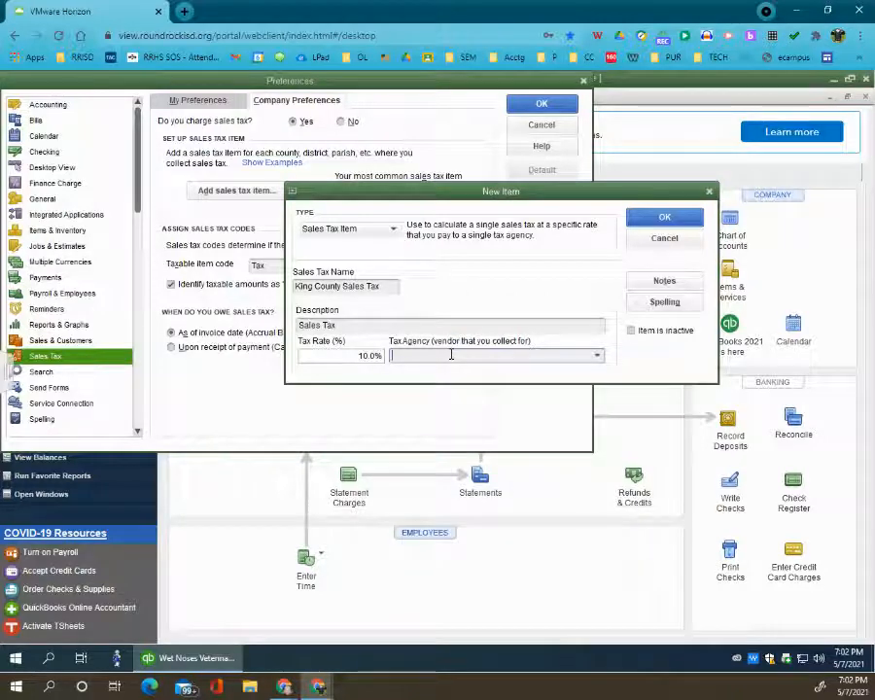
pyautogui.write('King County Treasurer')
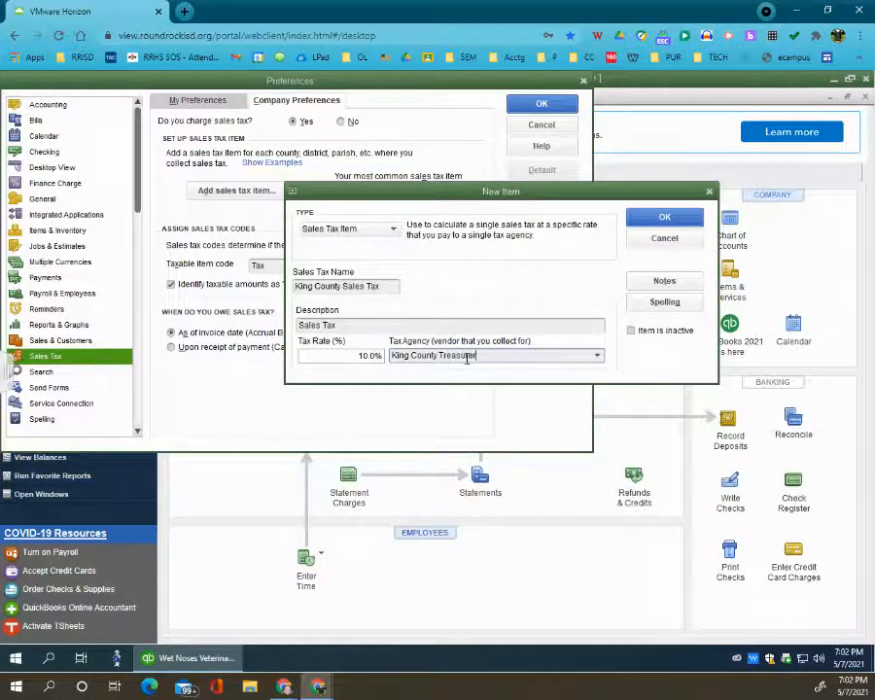
pyautogui.press('Tab')
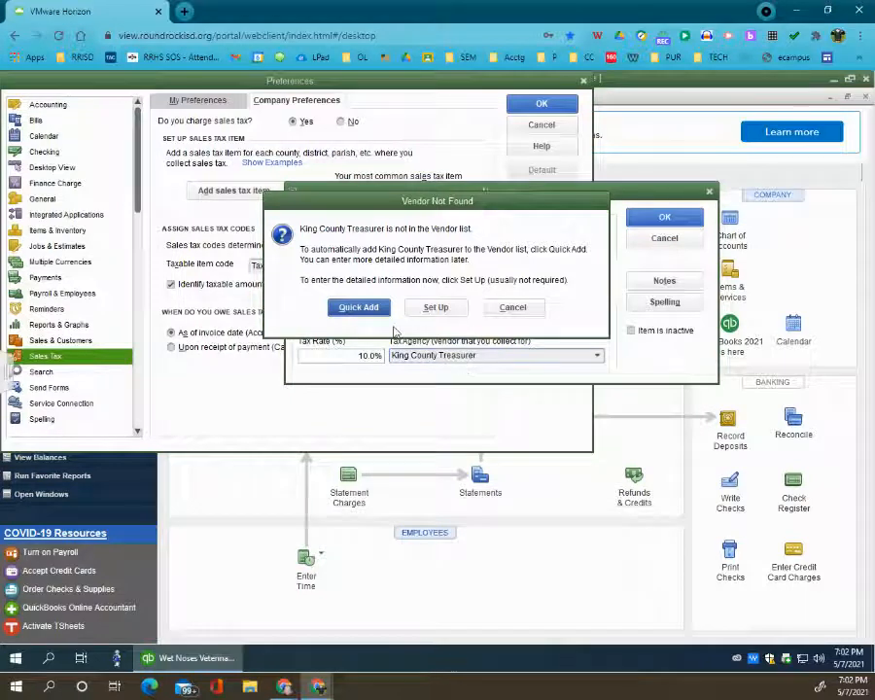
pyautogui.click(357, 307)
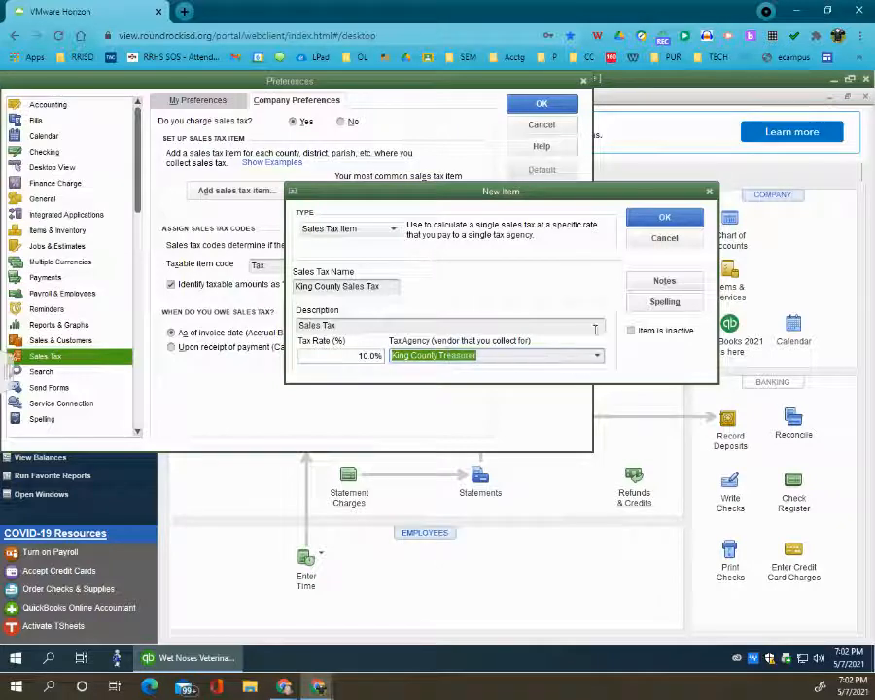
pyautogui.click(649, 220)
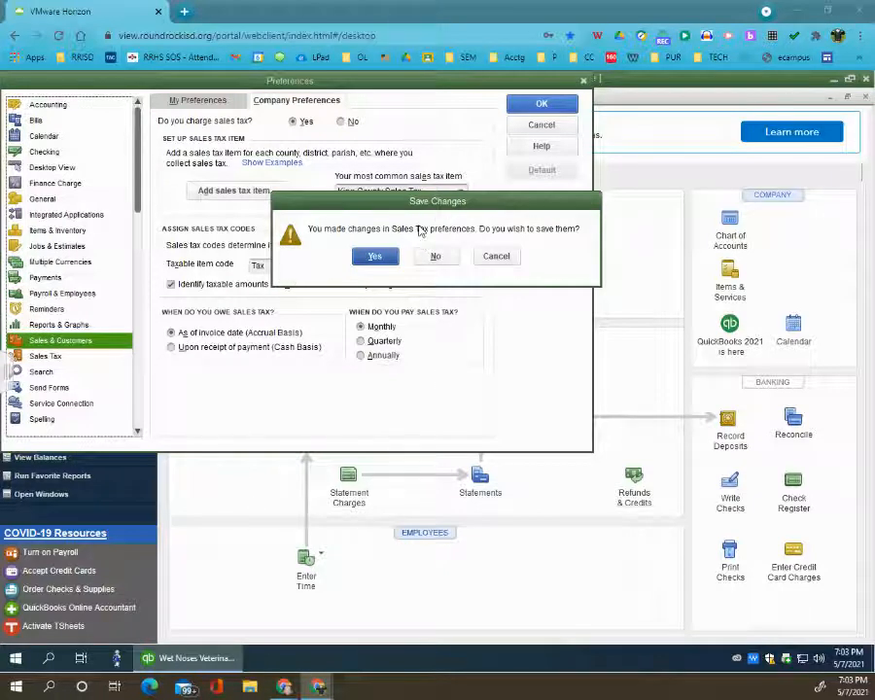
# Save the sales tax preferences, making all existing customers taxable but not the existing non-inventory and inventory parts, and close the preferences
pyautogui.click(378, 257)
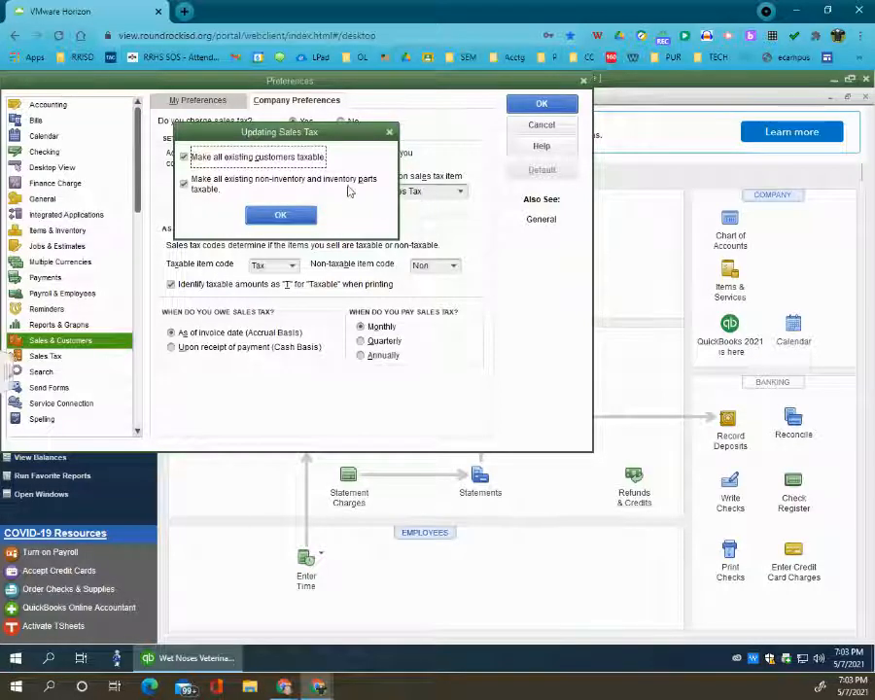
pyautogui.click(185, 186)
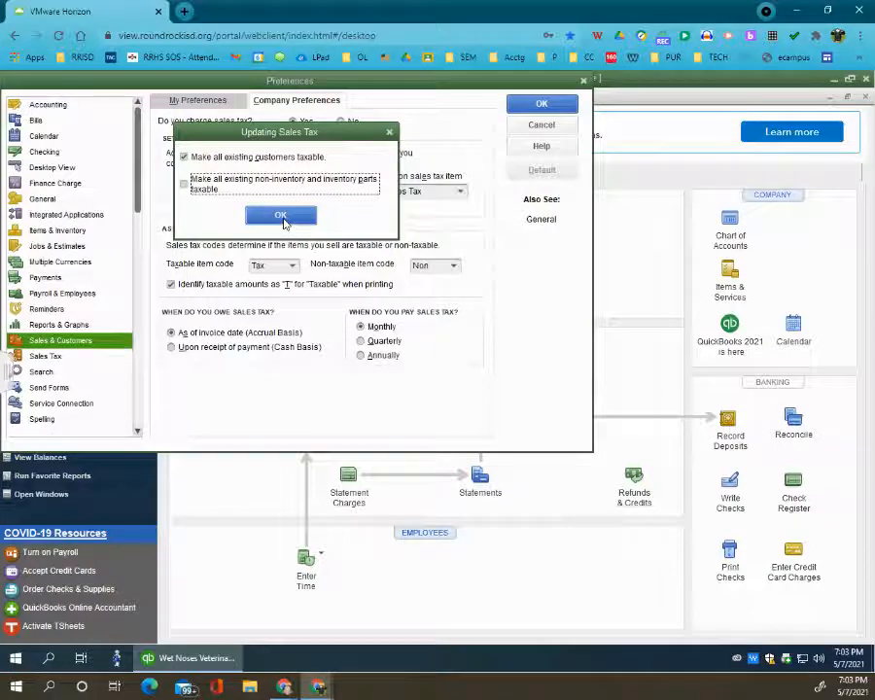
pyautogui.click(282, 219)
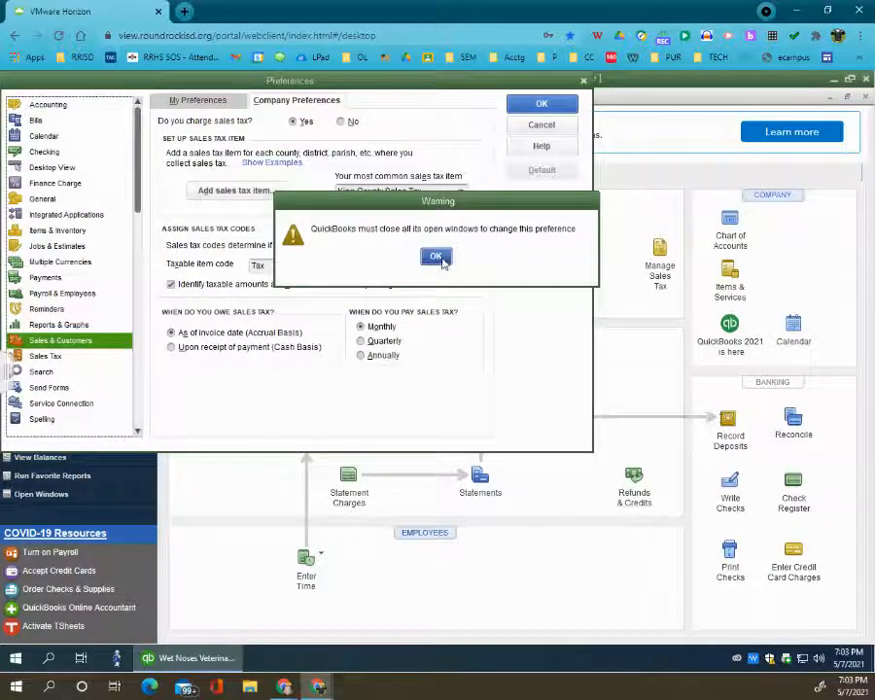
pyautogui.click(436, 256)
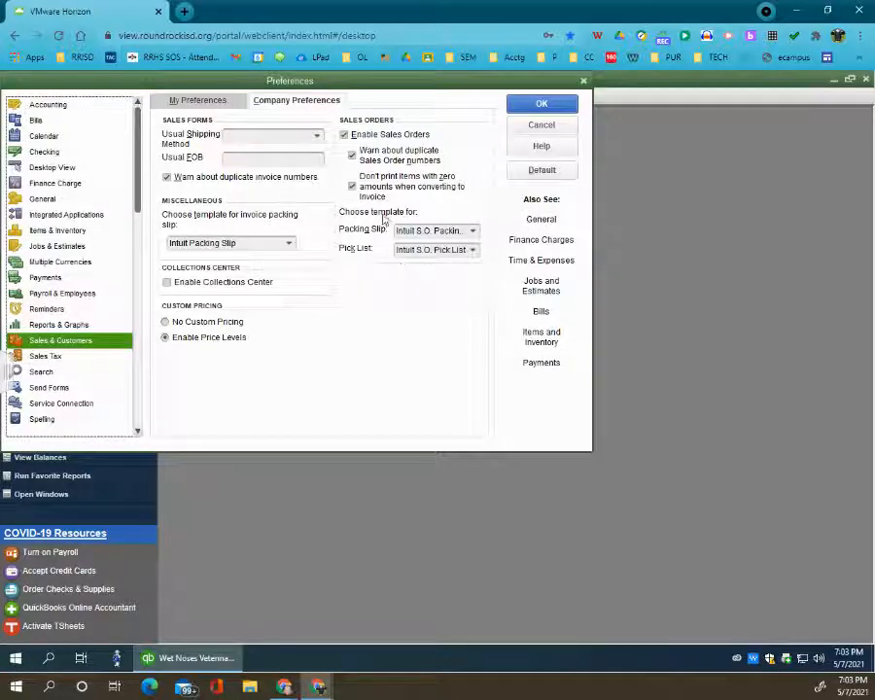
pyautogui.click(540, 105)
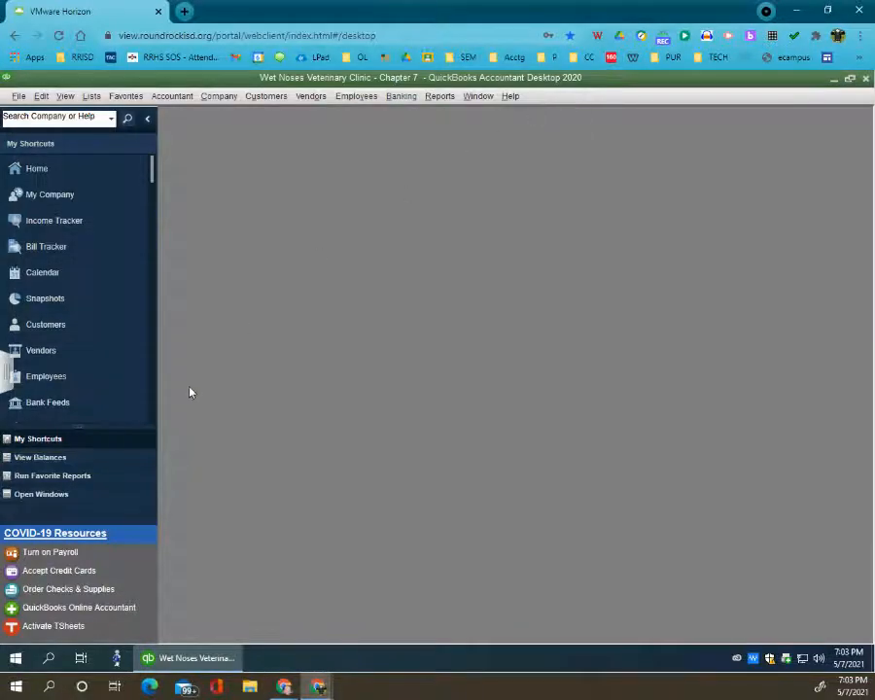
# Activate inventory and purchase orders in the company's Items & Inventory preferences and save the change
pyautogui.click(41, 95)
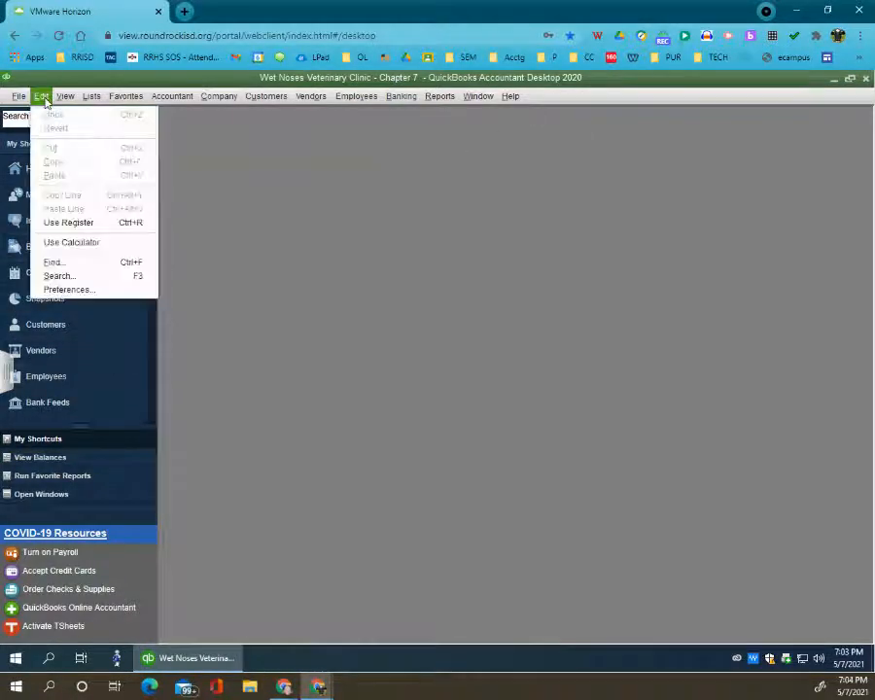
pyautogui.click(77, 291)
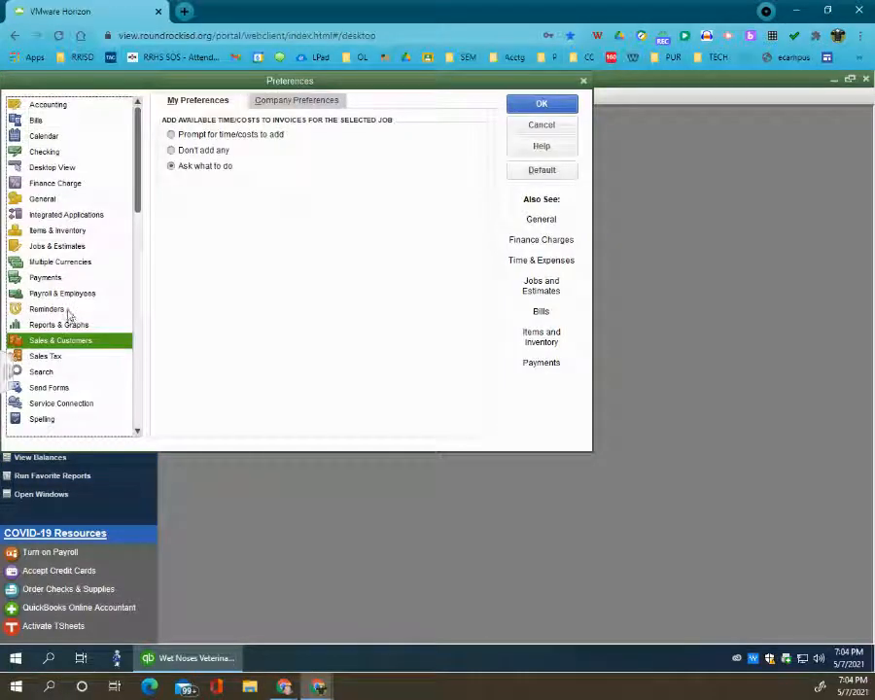
pyautogui.scroll(-1, 68, 313)
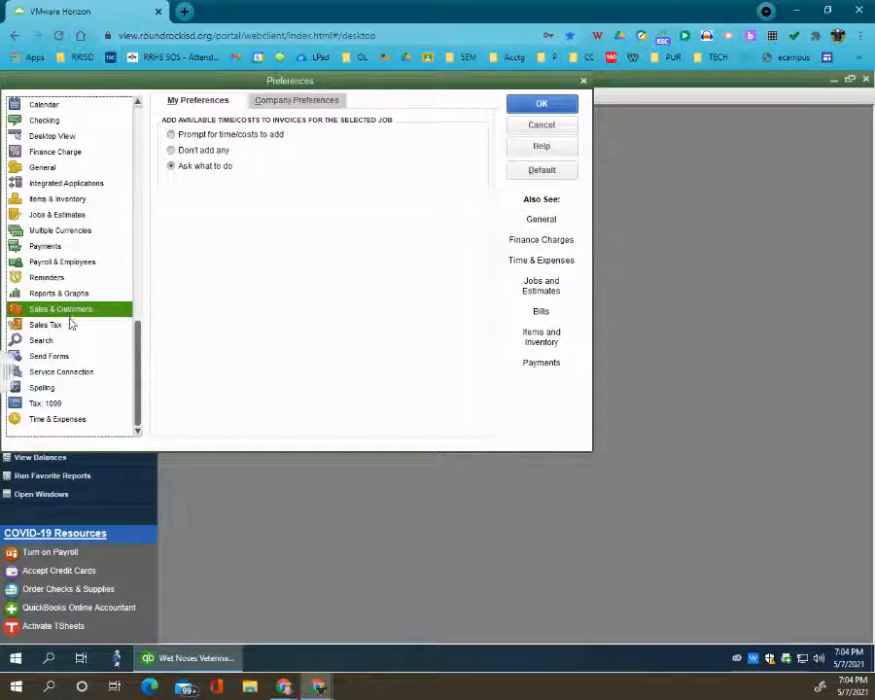
pyautogui.scroll(1, 70, 316)
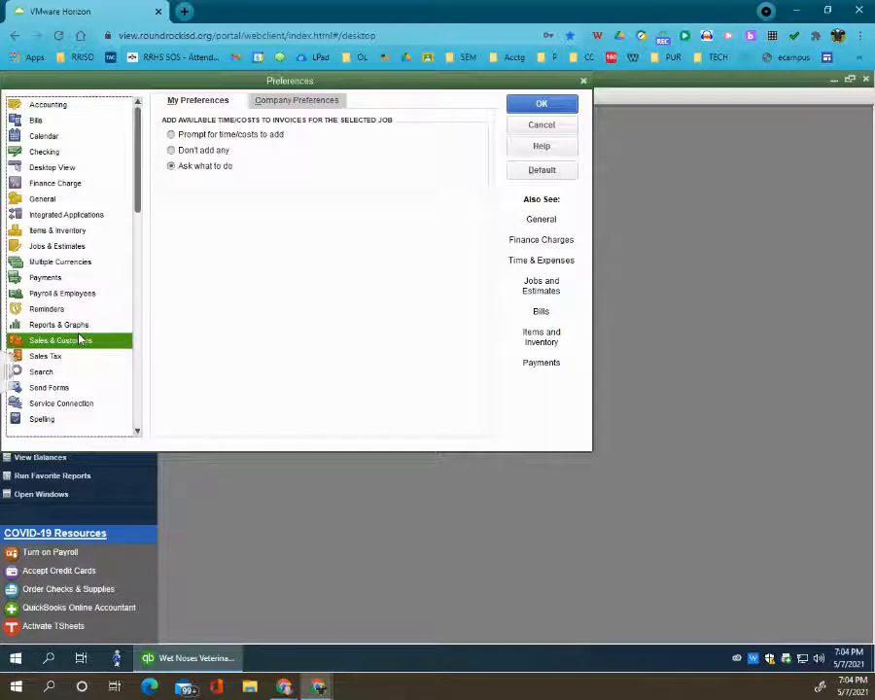
pyautogui.click(64, 231)
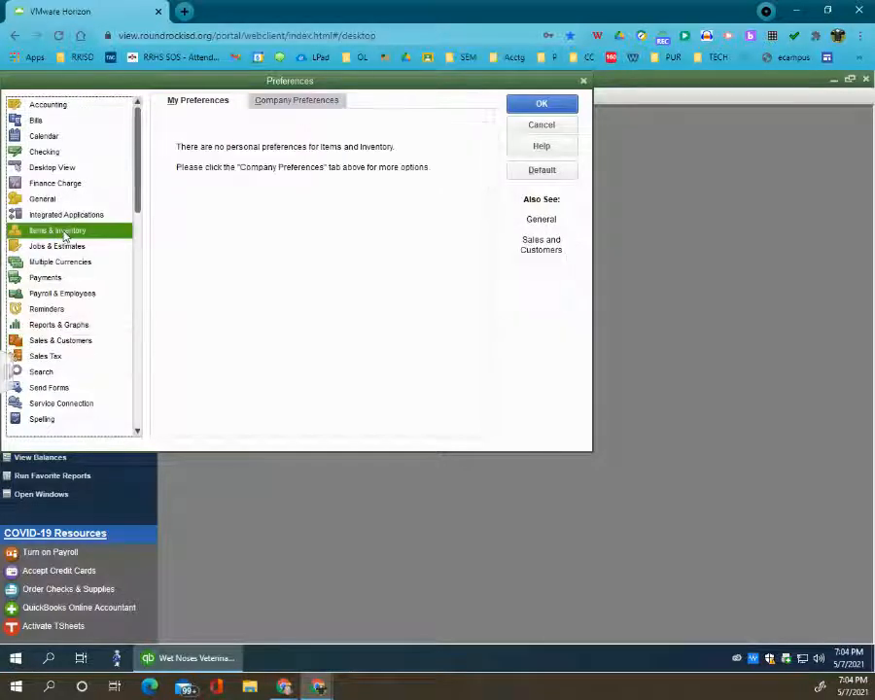
pyautogui.click(299, 103)
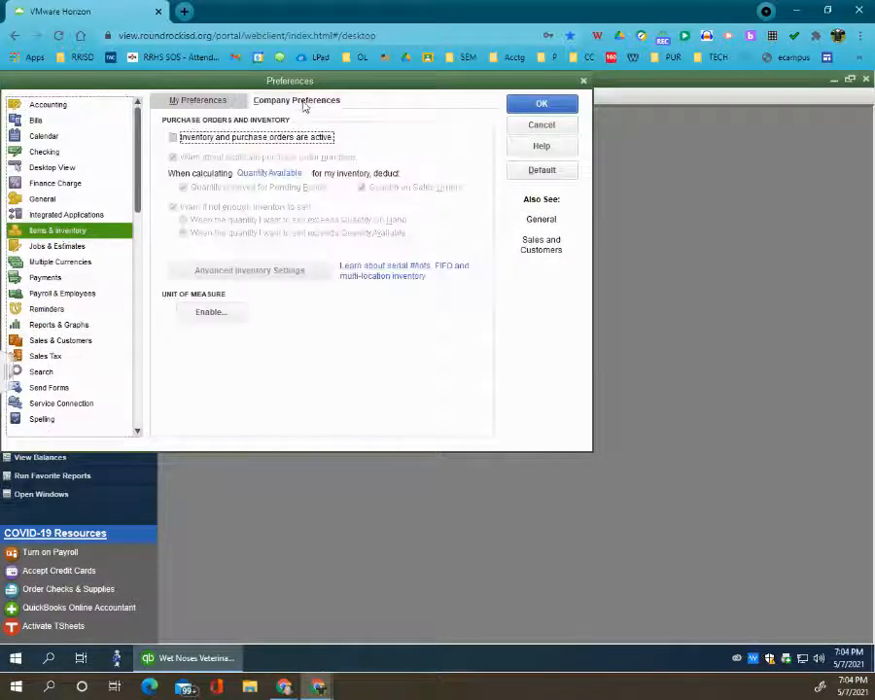
pyautogui.click(174, 139)
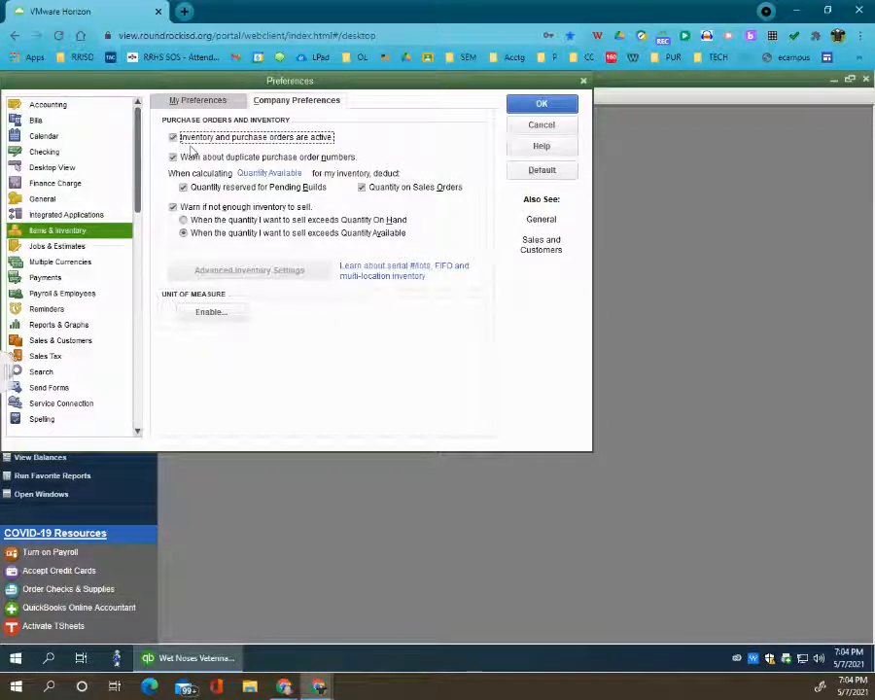
pyautogui.click(215, 319)
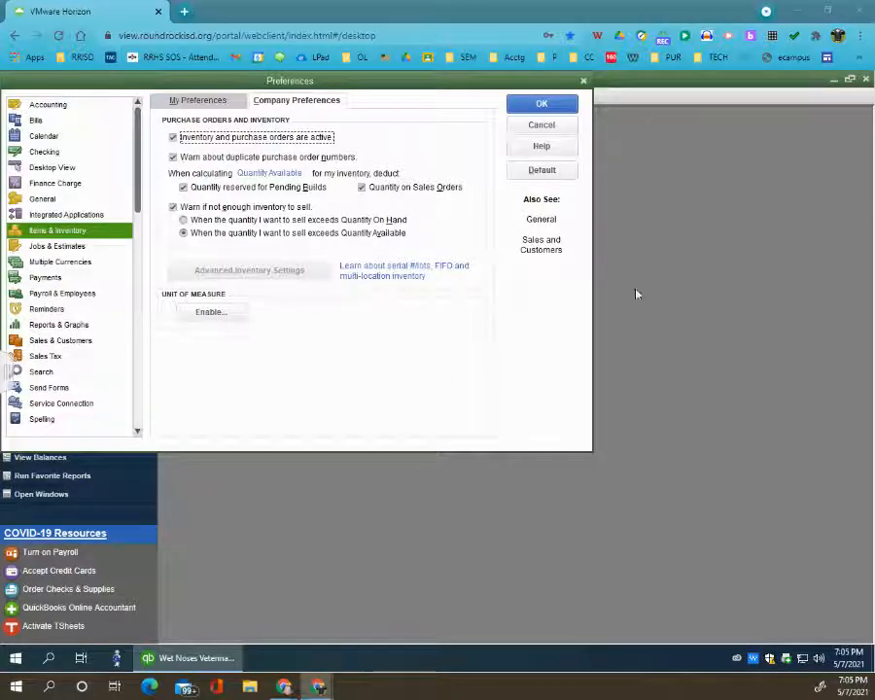
pyautogui.click(541, 103)
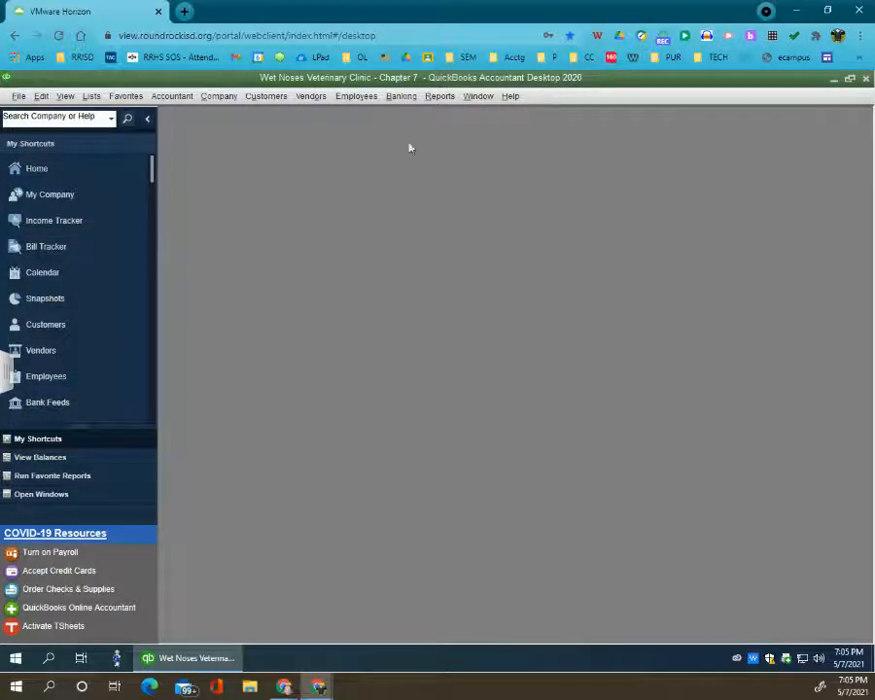
# Open the Chart of Accounts list
pyautogui.click(91, 96)
pyautogui.click(114, 114)
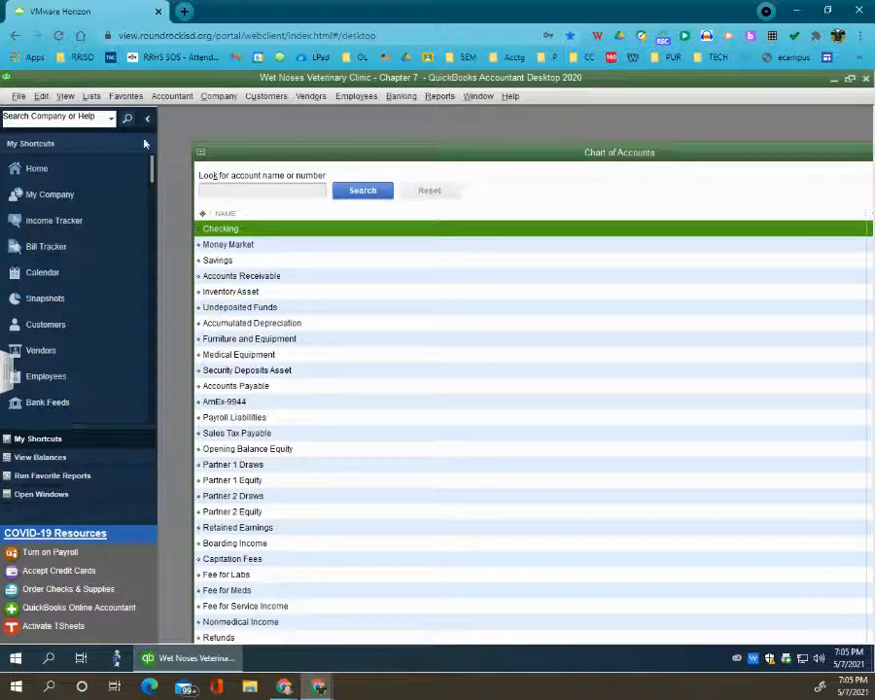
# Turn on account numbers in the company's Accounting preferences and save the change
pyautogui.click(41, 95)
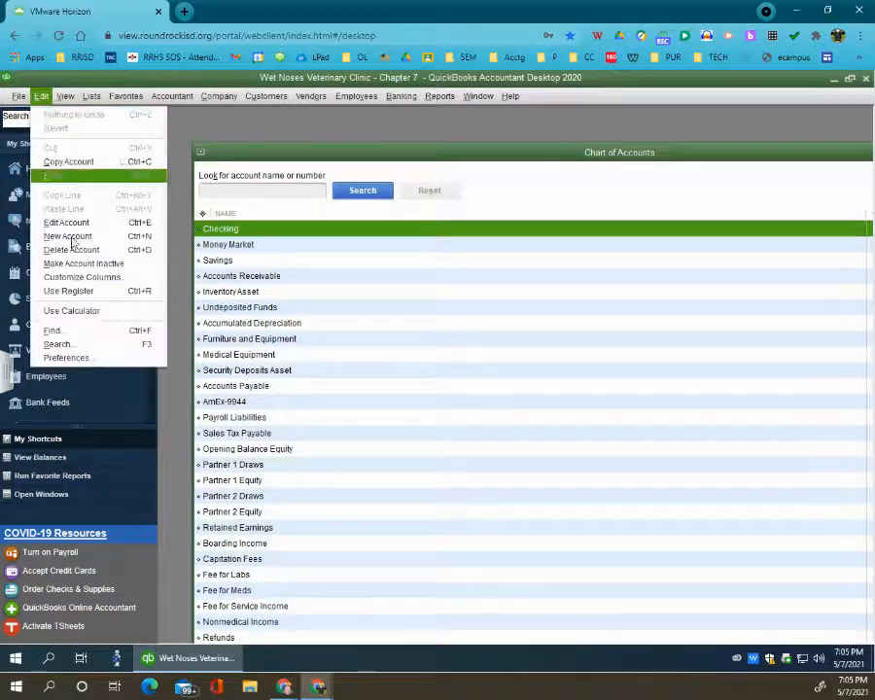
pyautogui.click(77, 359)
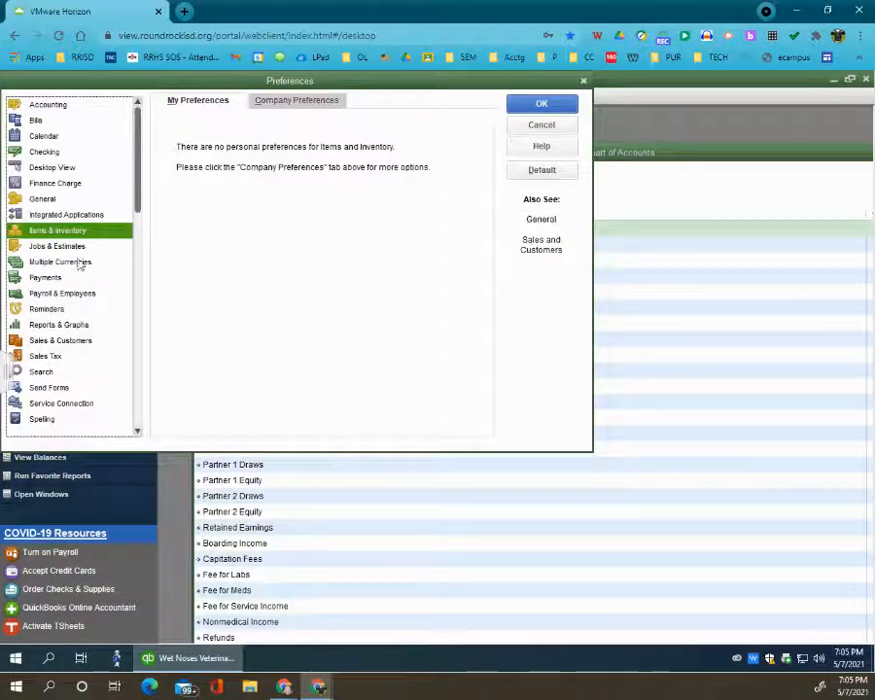
pyautogui.click(45, 108)
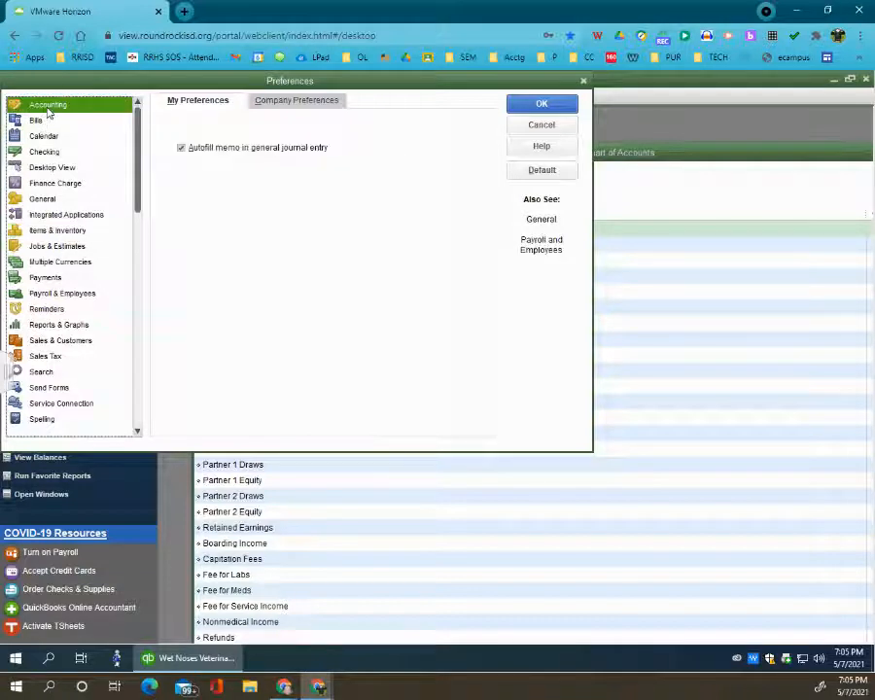
pyautogui.click(290, 111)
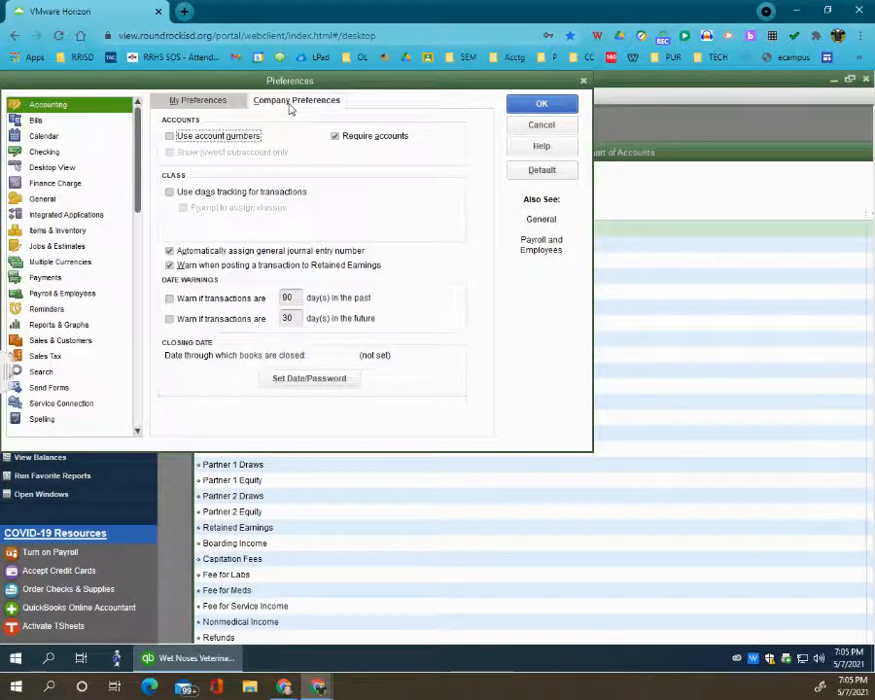
pyautogui.click(224, 136)
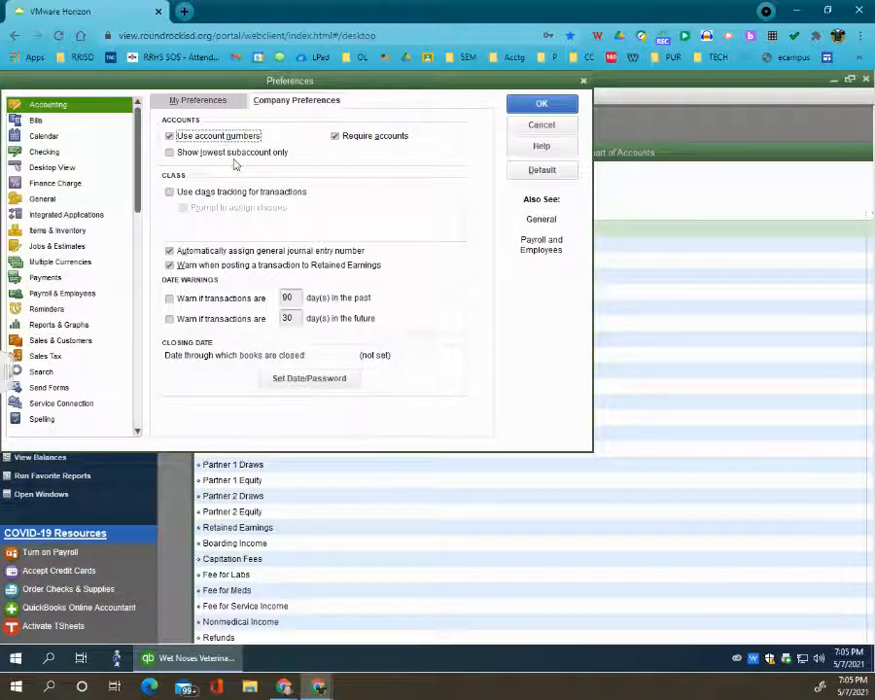
pyautogui.click(552, 105)
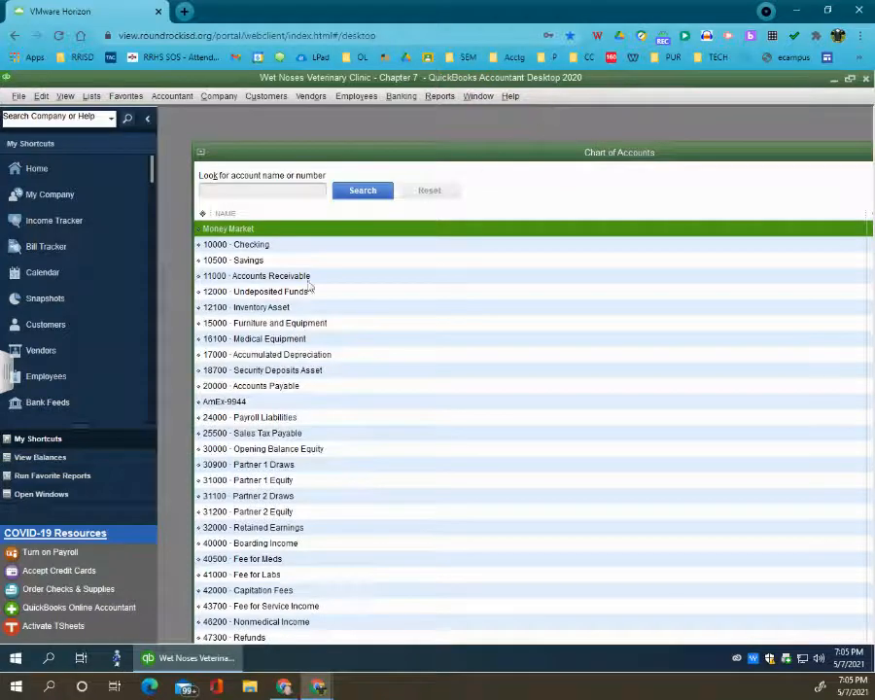
# Maximize the Chart of Accounts window and start adding a new account of type Income
pyautogui.moveTo(523, 147); pyautogui.dragTo(303, 157)
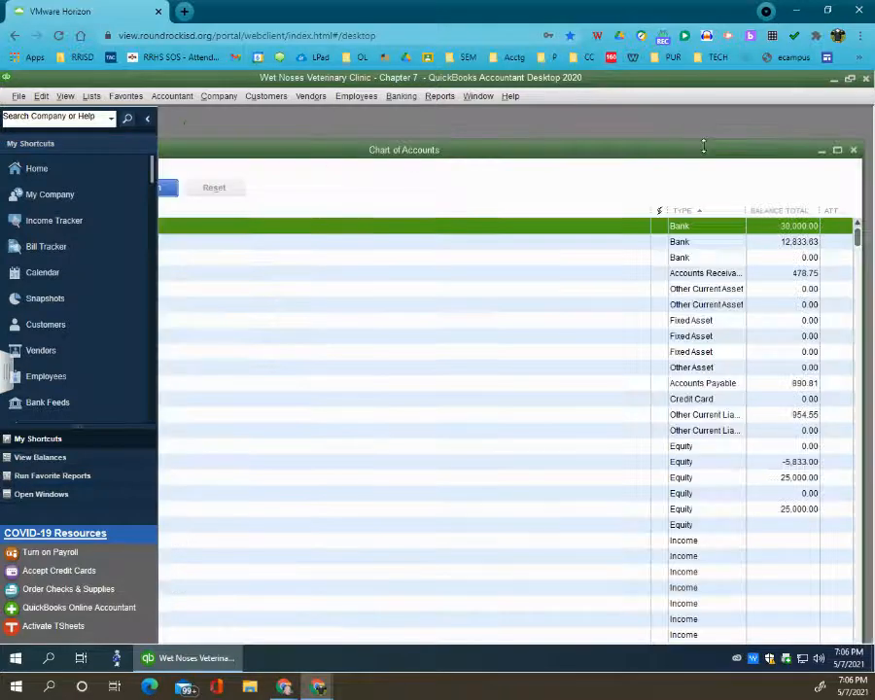
pyautogui.click(837, 151)
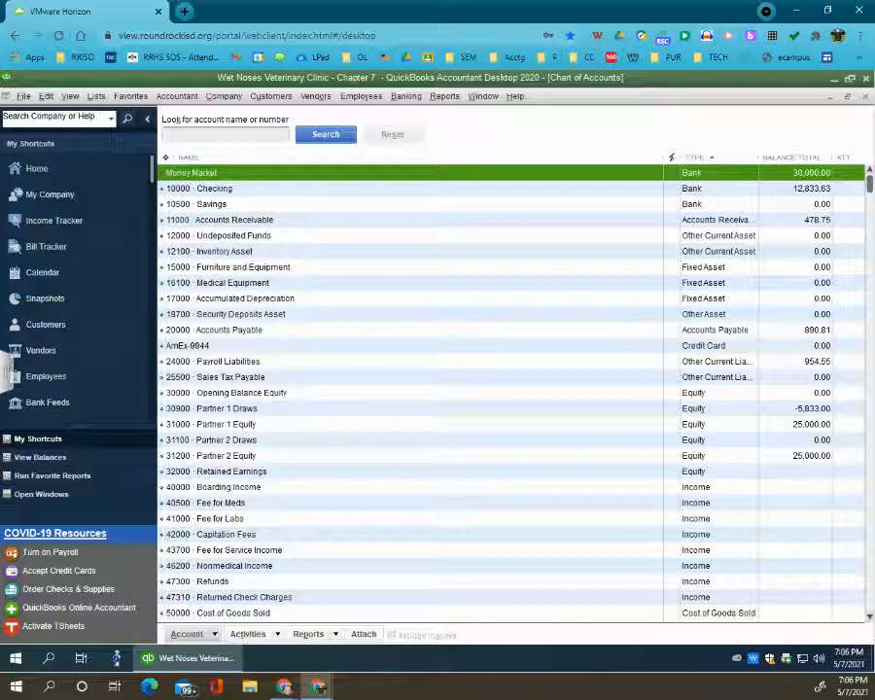
pyautogui.click(215, 637)
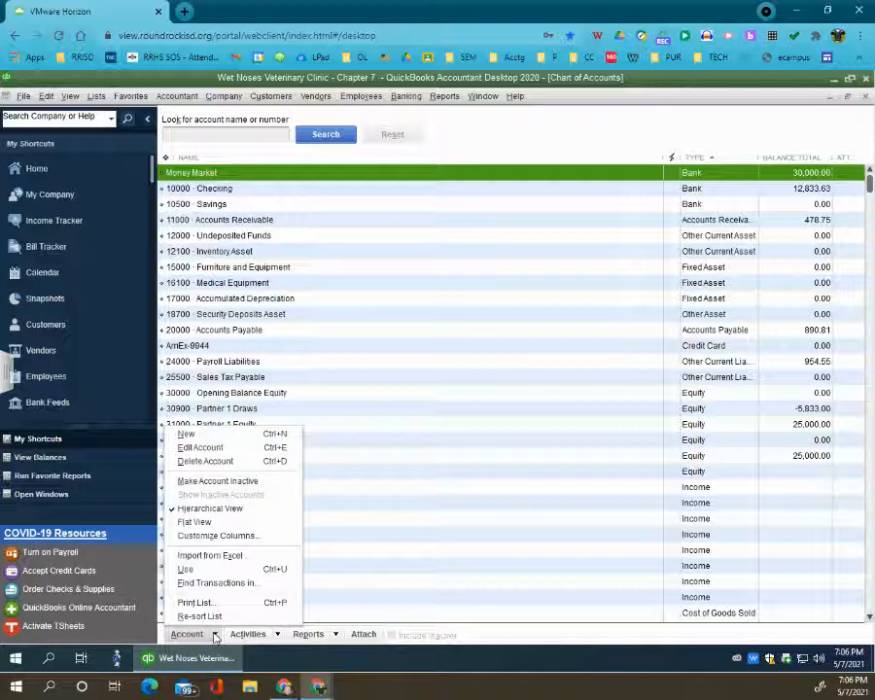
pyautogui.click(216, 440)
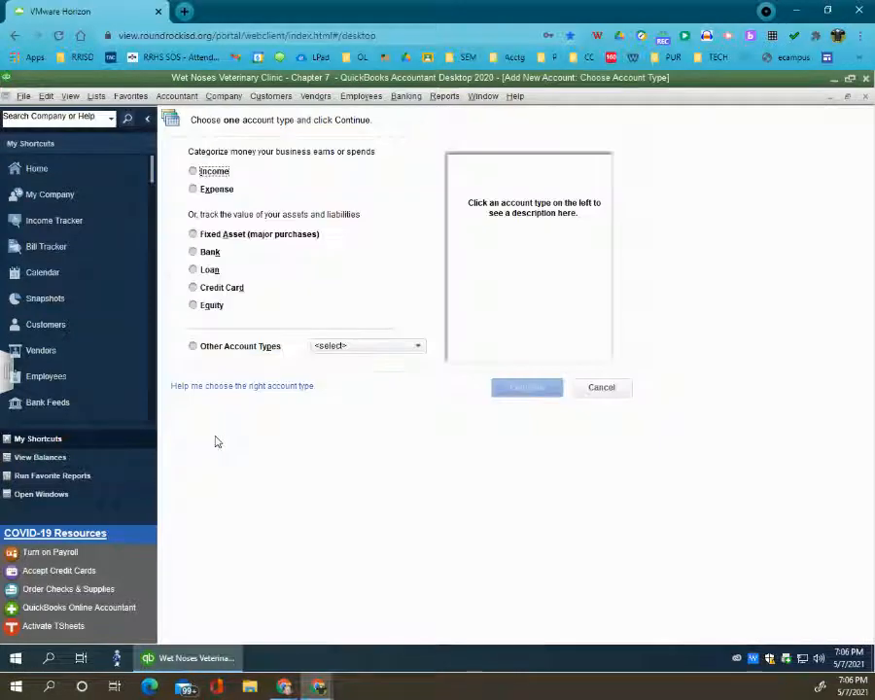
pyautogui.click(216, 174)
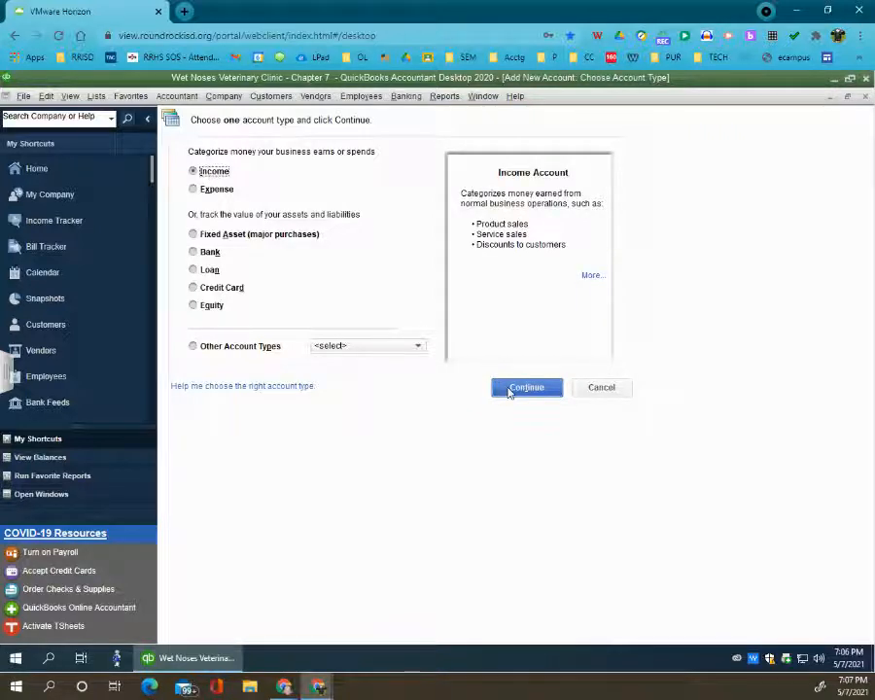
pyautogui.click(526, 388)
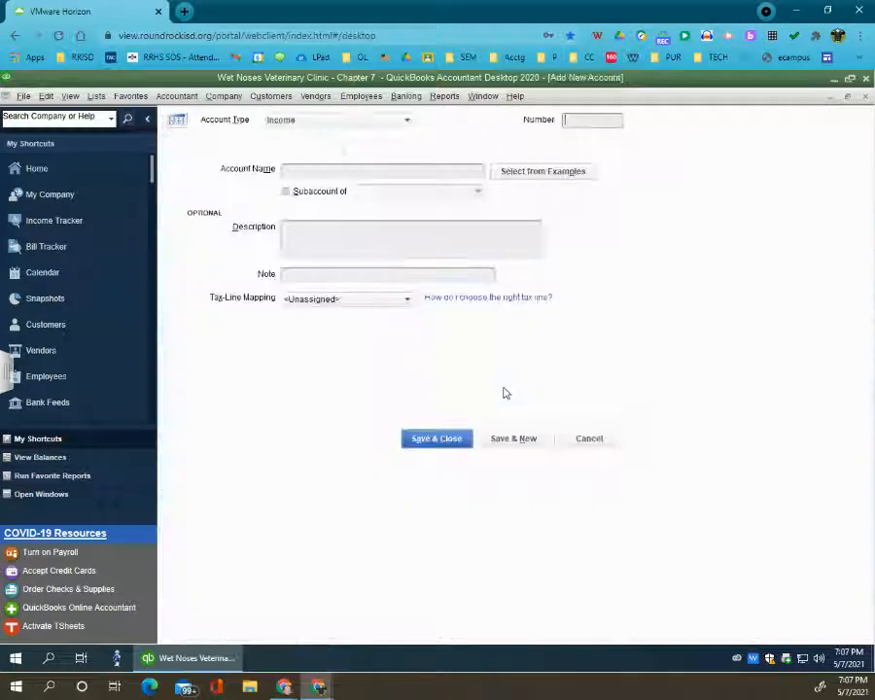
# Name the new income account Inventory Sales
pyautogui.click(299, 169)
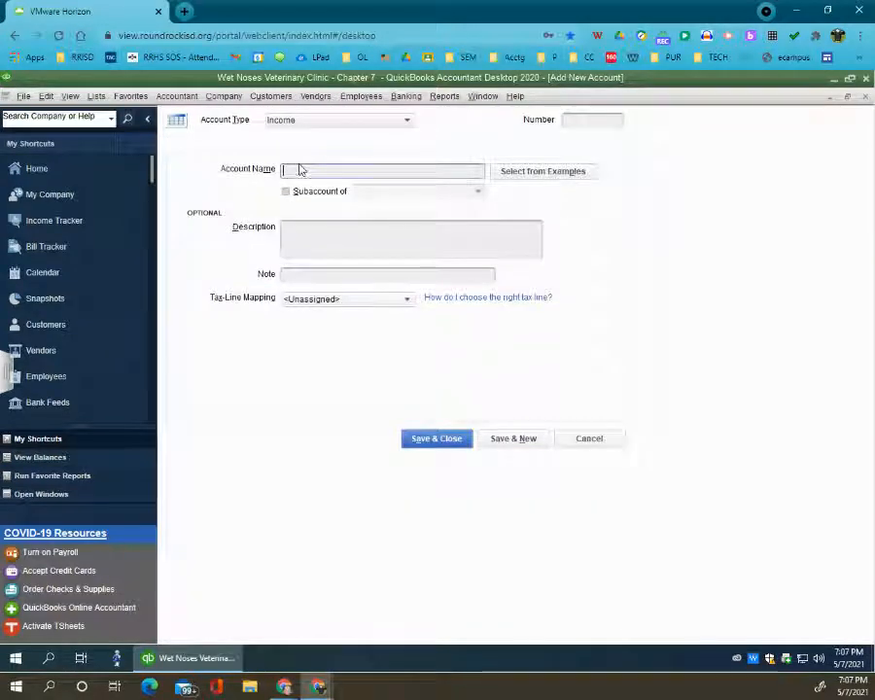
pyautogui.write('In')
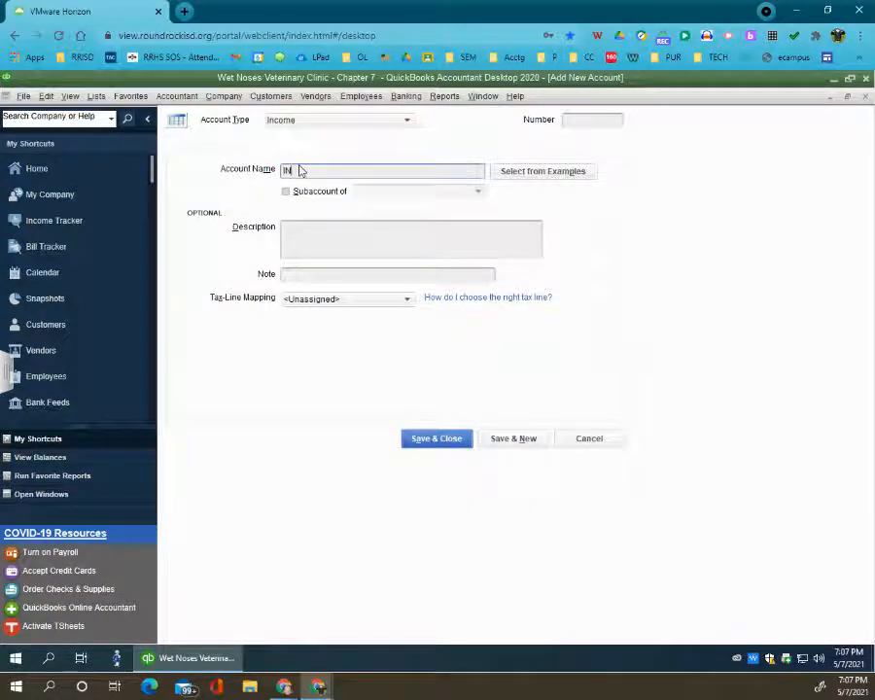
pyautogui.press('BackSpace')
pyautogui.press('BackSpace')
pyautogui.write('IN')
pyautogui.press('BackSpace')
pyautogui.press('BackSpace')
pyautogui.write('Inventory')
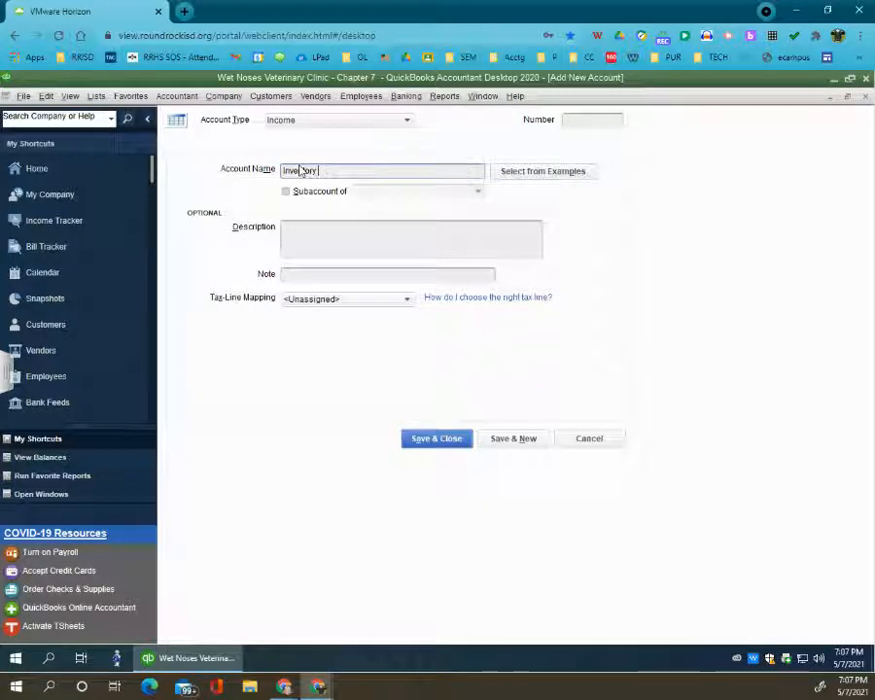
pyautogui.write(' Sales')
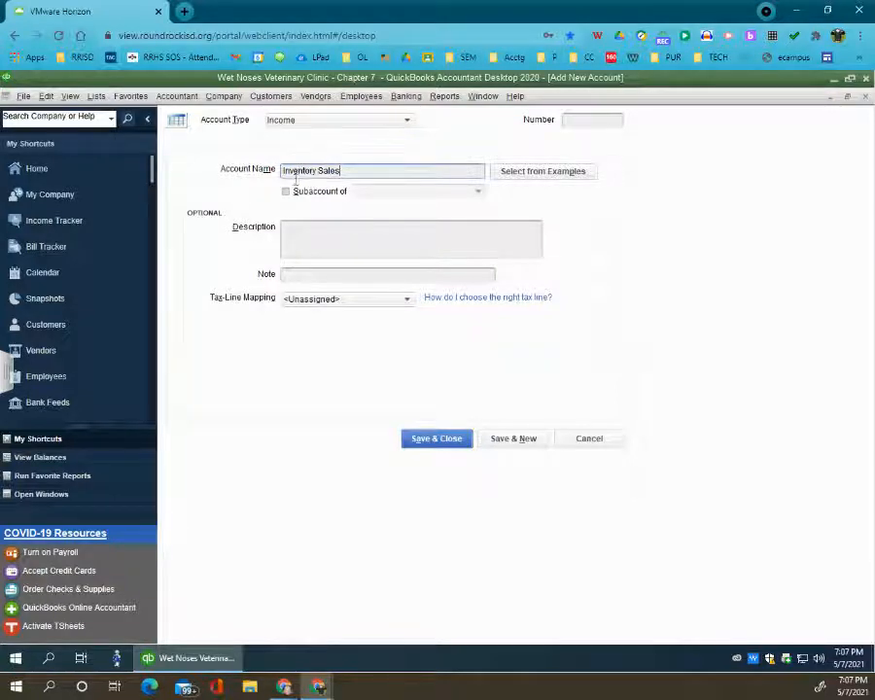
# Assign number 45000 to the new Inventory Sales account and save it
pyautogui.click(587, 122)
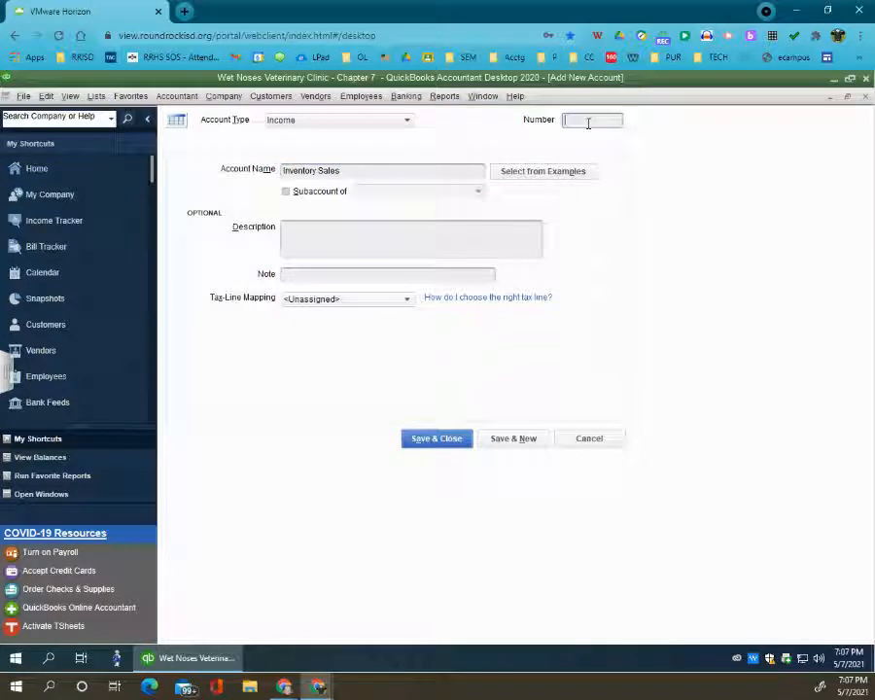
pyautogui.write('4500')
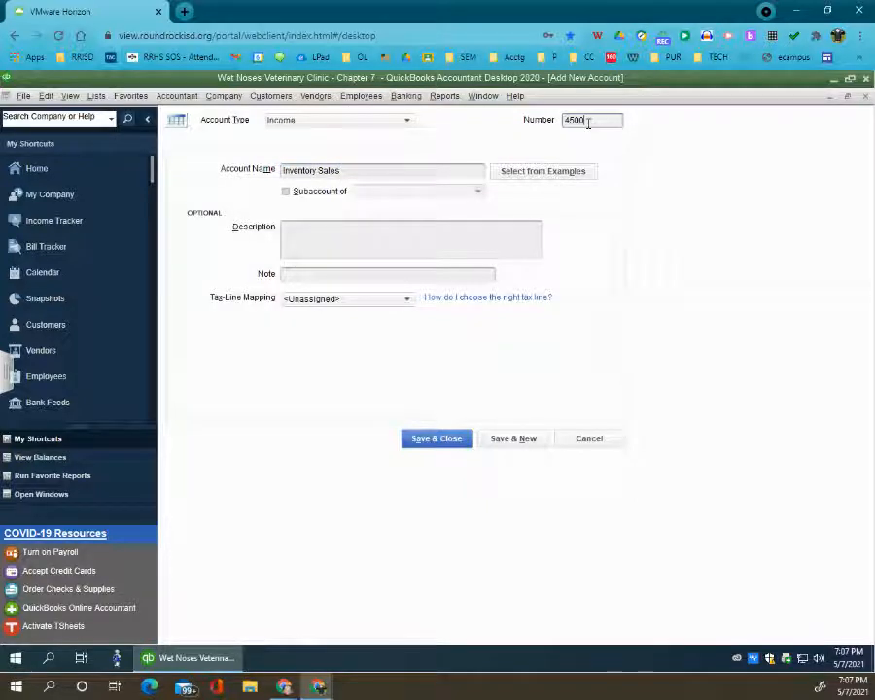
pyautogui.write('0')
pyautogui.click(415, 437)
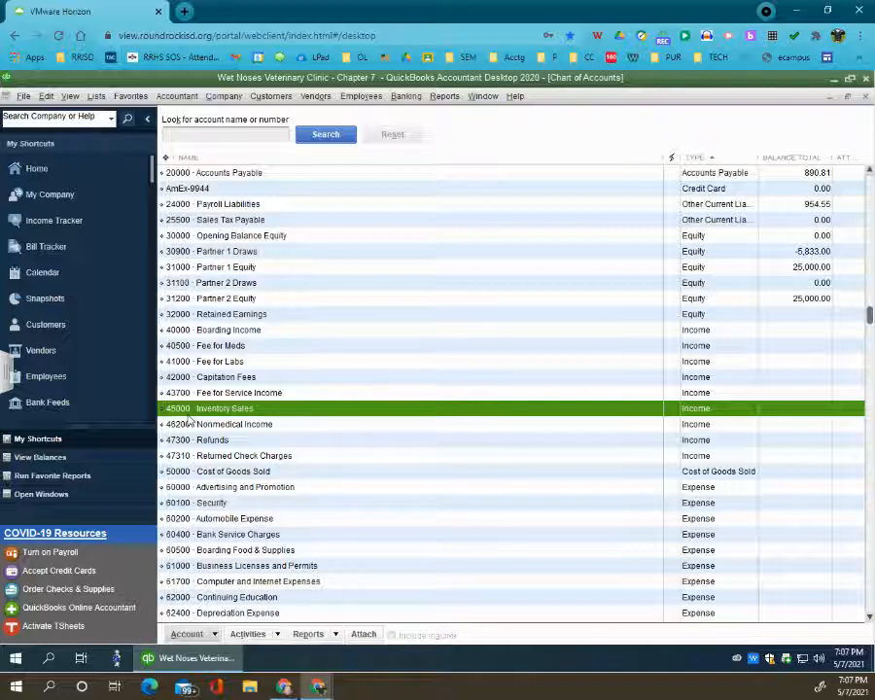
# Search the chart of accounts for "money" to locate the Money Market account
pyautogui.scroll(-2, 222, 573)
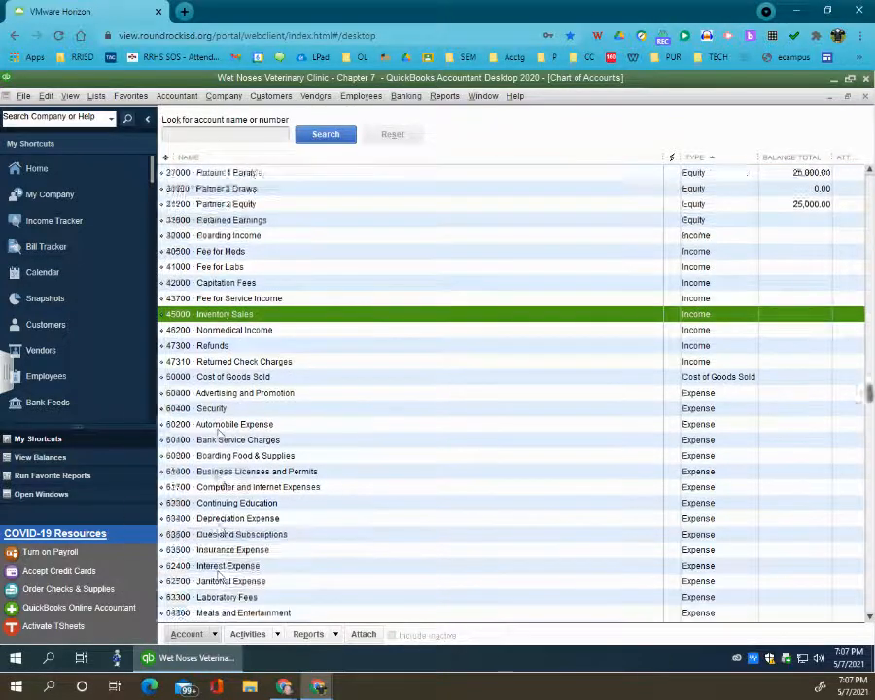
pyautogui.scroll(-2, 220, 533)
pyautogui.scroll(-3, 219, 530)
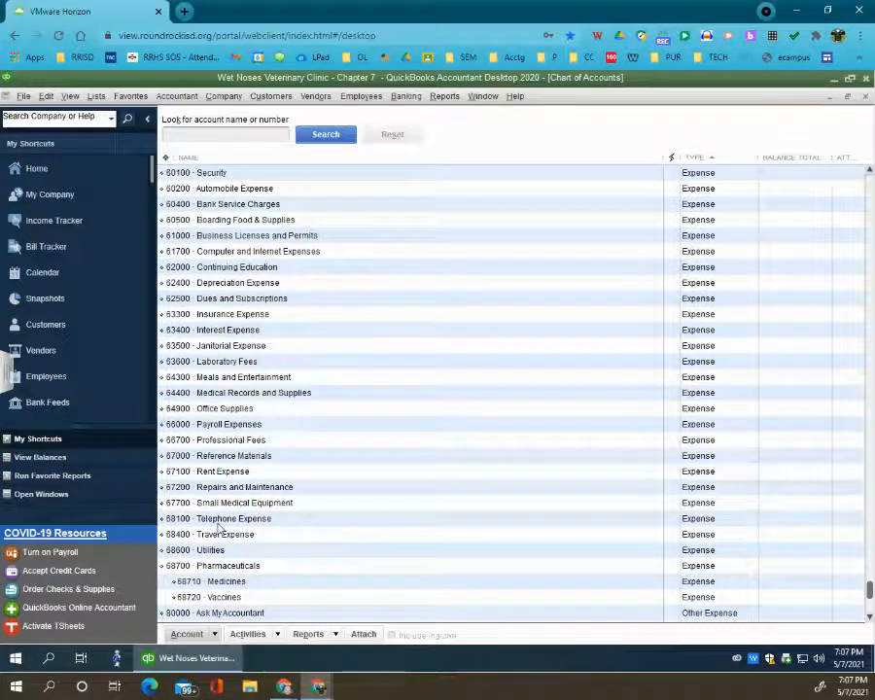
pyautogui.scroll(-1, 219, 529)
pyautogui.click(223, 133)
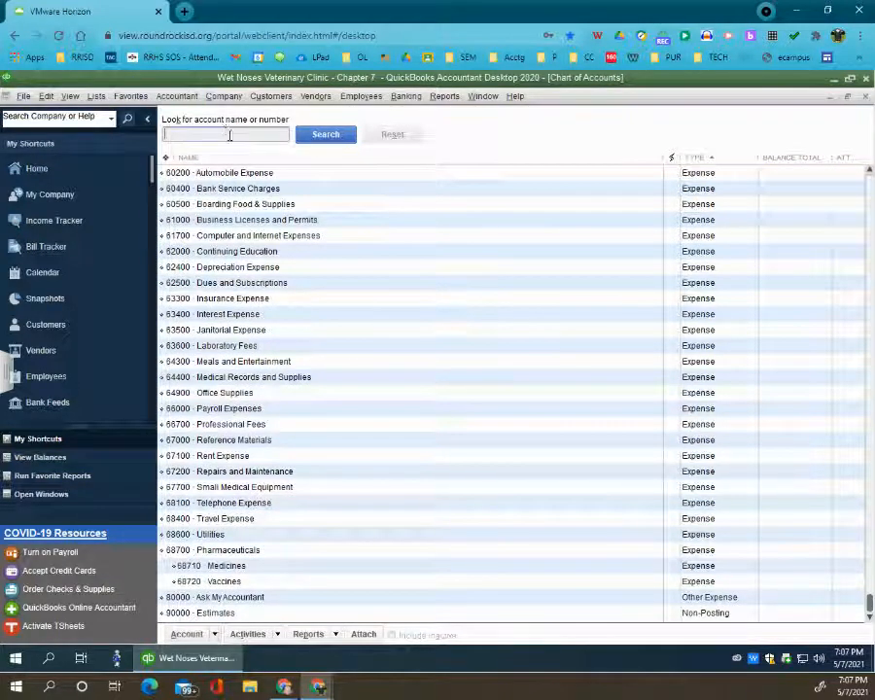
pyautogui.write('money')
pyautogui.press('Return')
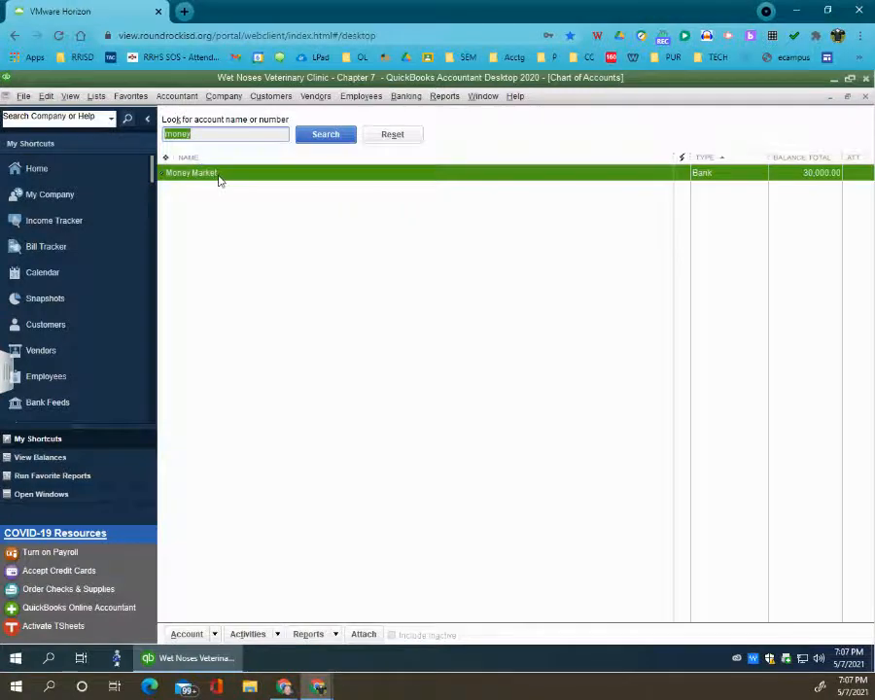
pyautogui.doubleClick(220, 177)
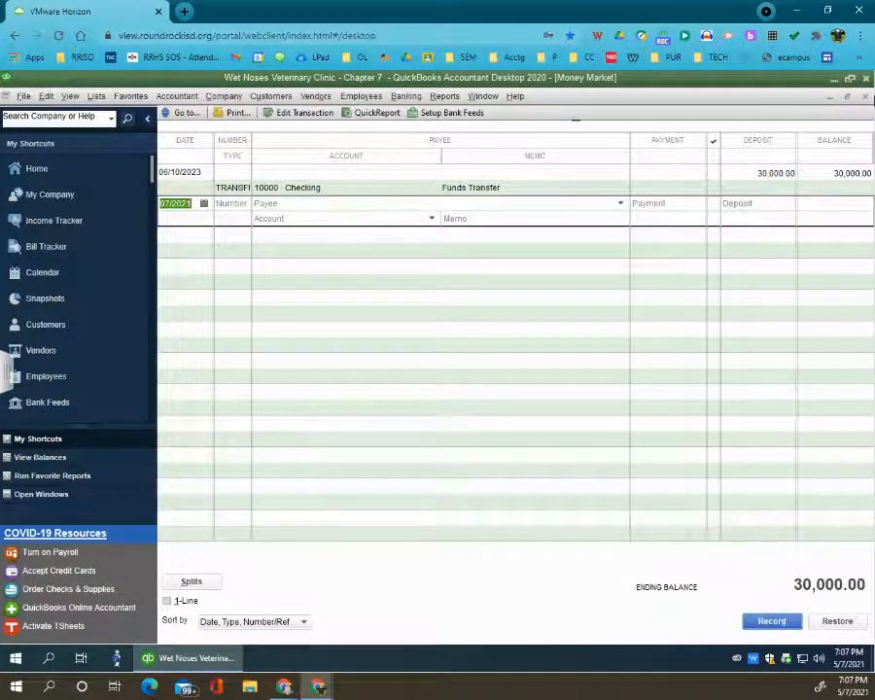
pyautogui.click(865, 97)
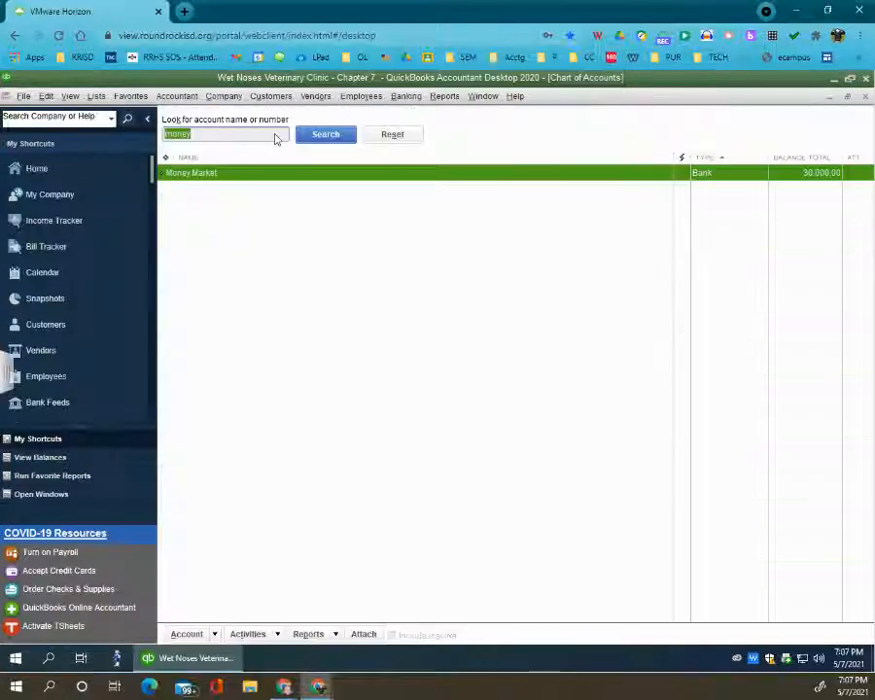
# Edit the Money Market account to give it number 10800, save it, and reset the account search
pyautogui.rightClick(303, 178)
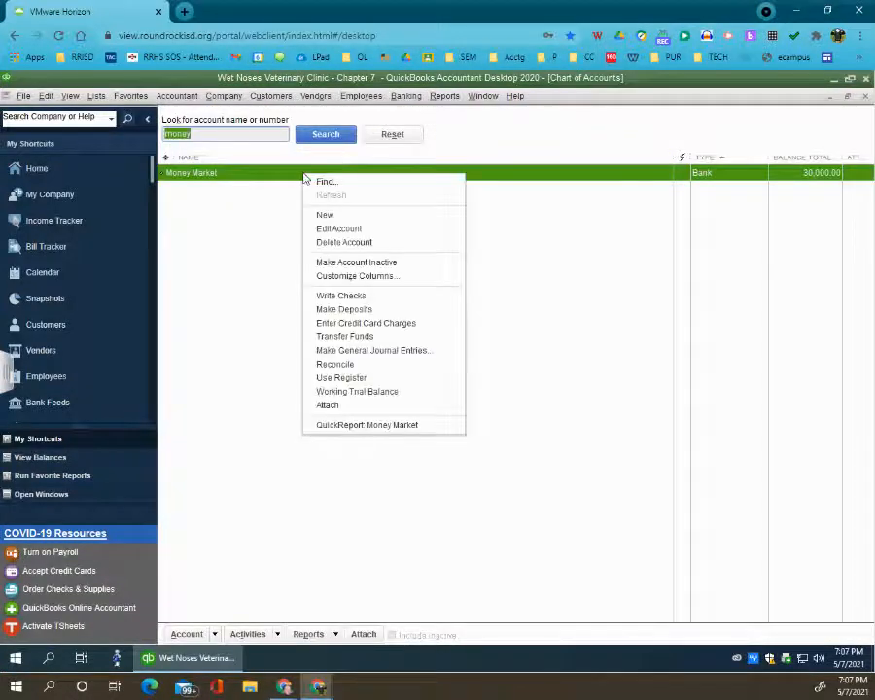
pyautogui.click(332, 229)
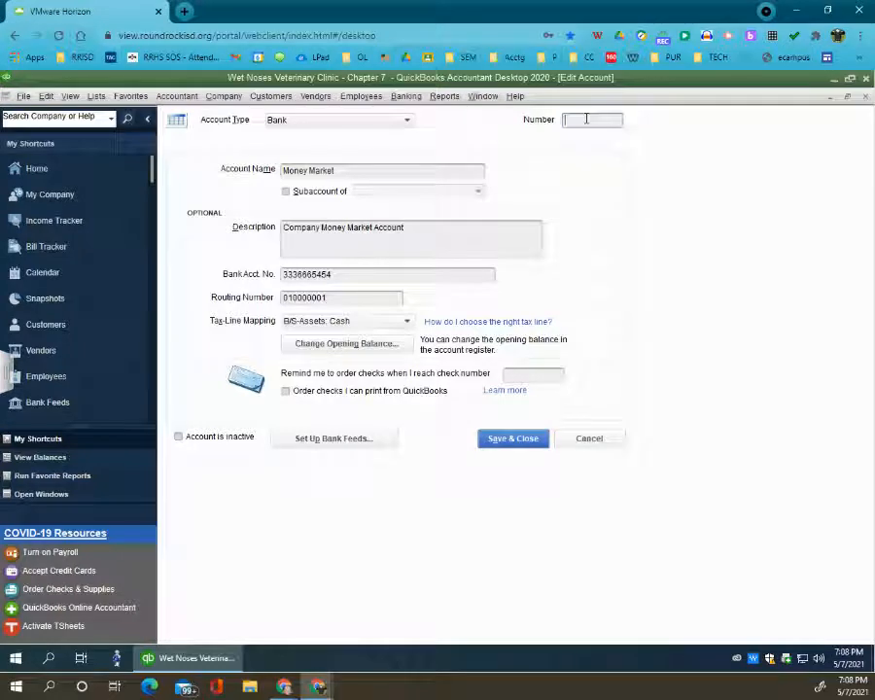
pyautogui.write('800')
pyautogui.press('Tab')
pyautogui.press('Tab')
pyautogui.press('Tab')
pyautogui.press('Tab')
pyautogui.press('Tab')
pyautogui.press('Tab')
pyautogui.press('Tab')
pyautogui.press('Tab')
pyautogui.press('Tab')
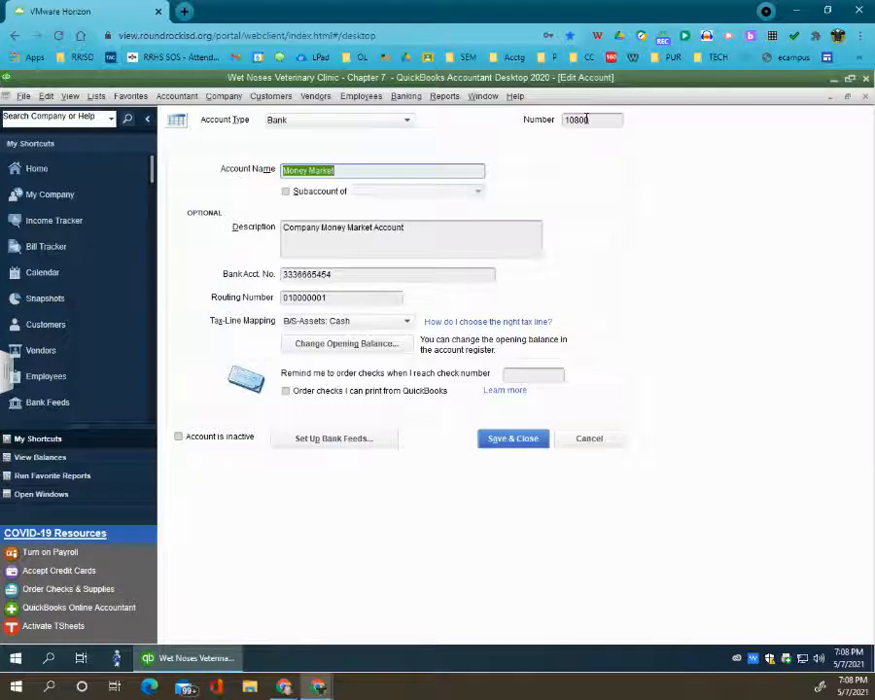
pyautogui.press('Tab')
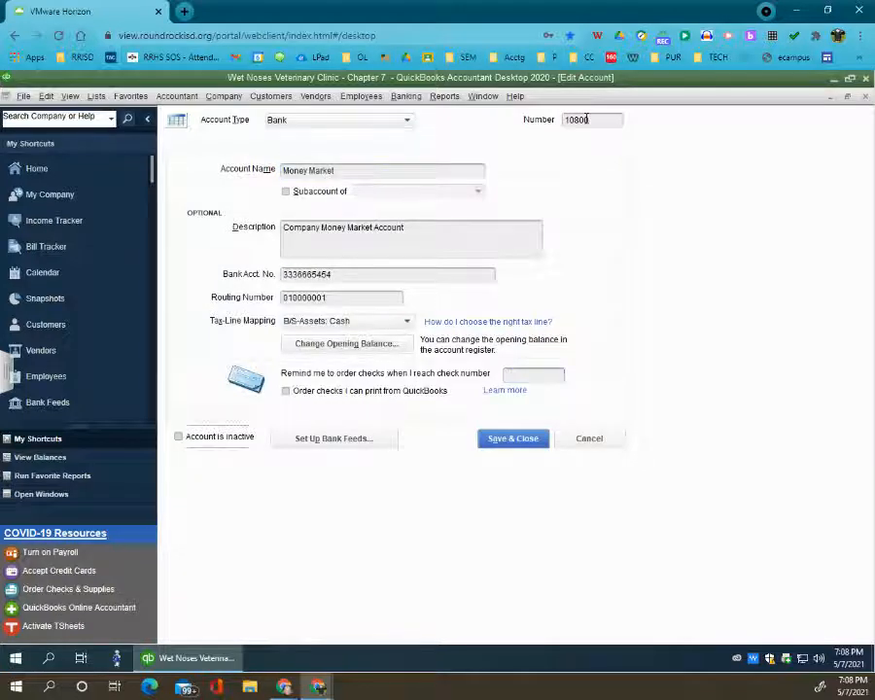
pyautogui.click(523, 440)
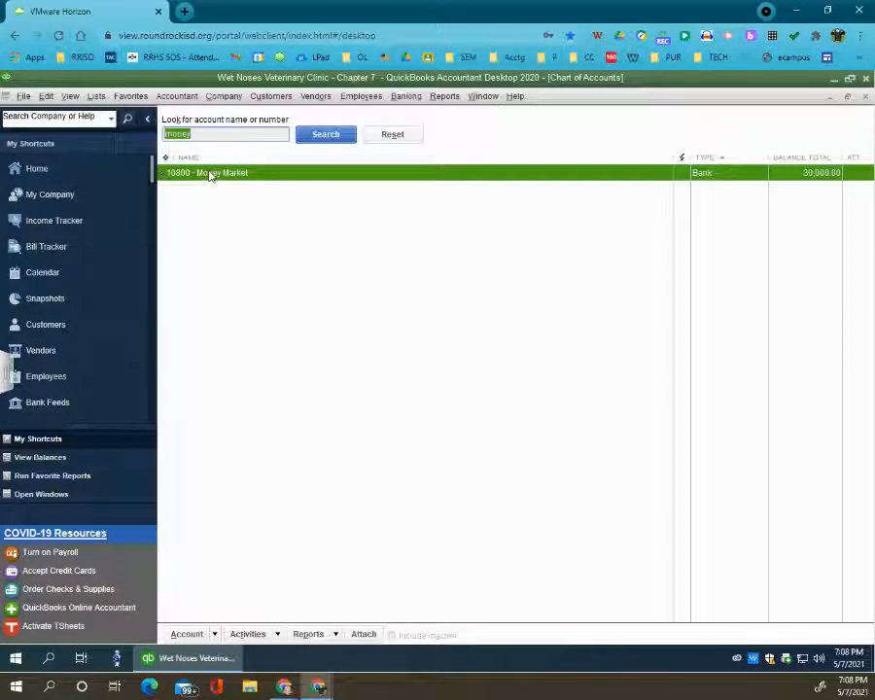
pyautogui.click(392, 136)
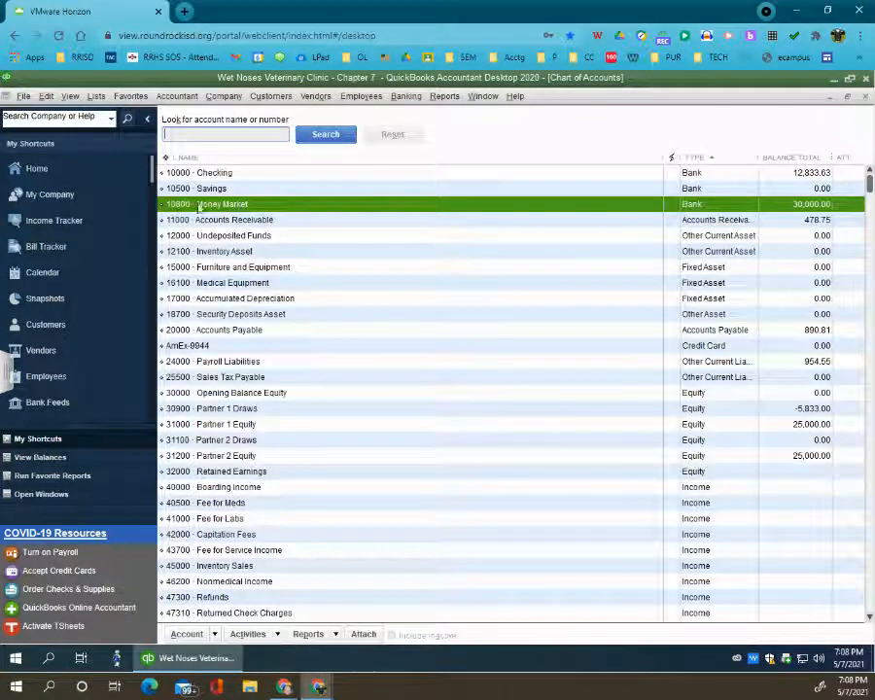
# Edit the AmEx credit card account to give it number 21000 and save it
pyautogui.rightClick(206, 355)
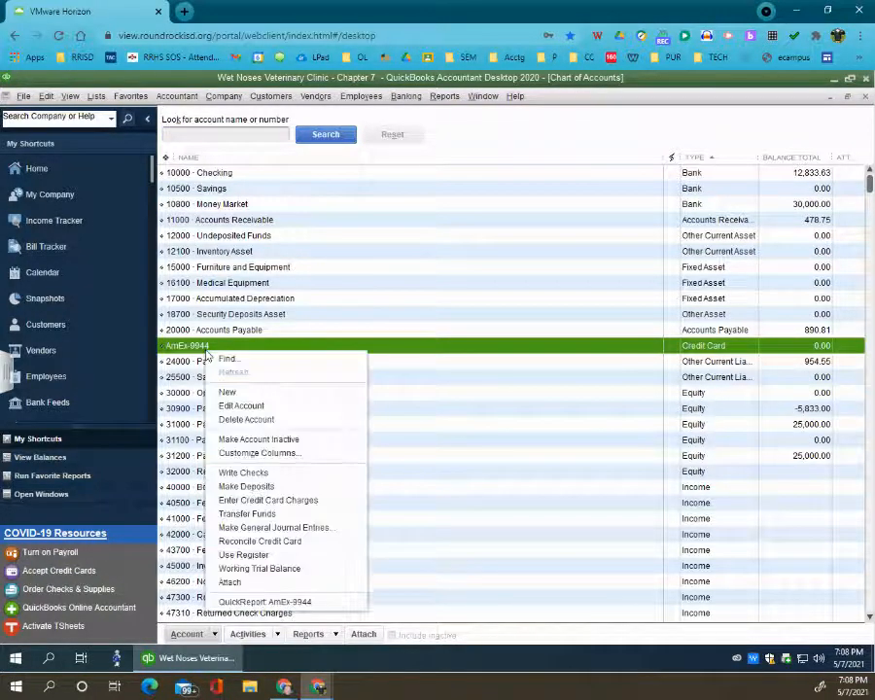
pyautogui.click(236, 405)
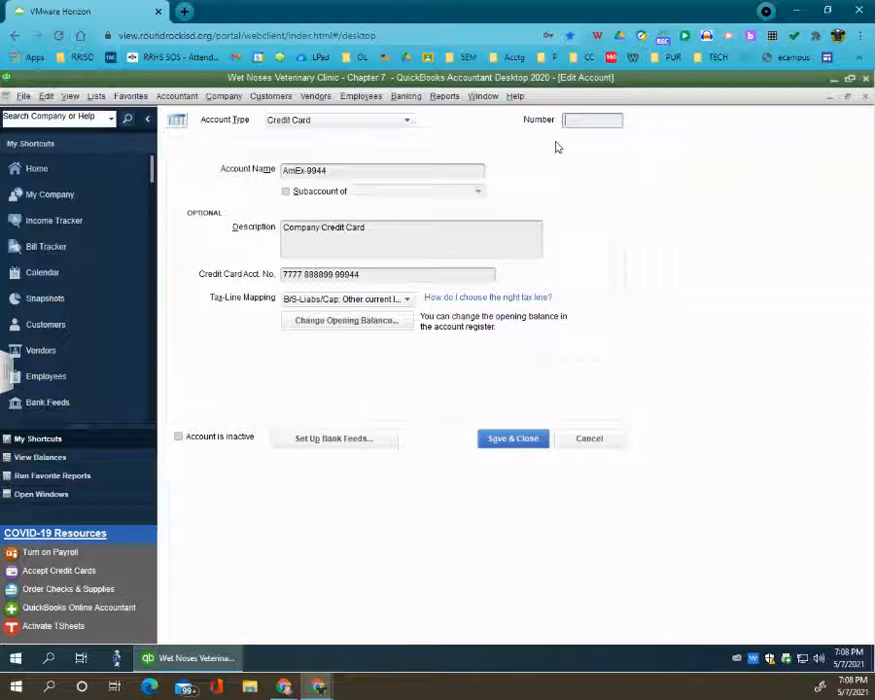
pyautogui.write('21000')
pyautogui.press('Tab')
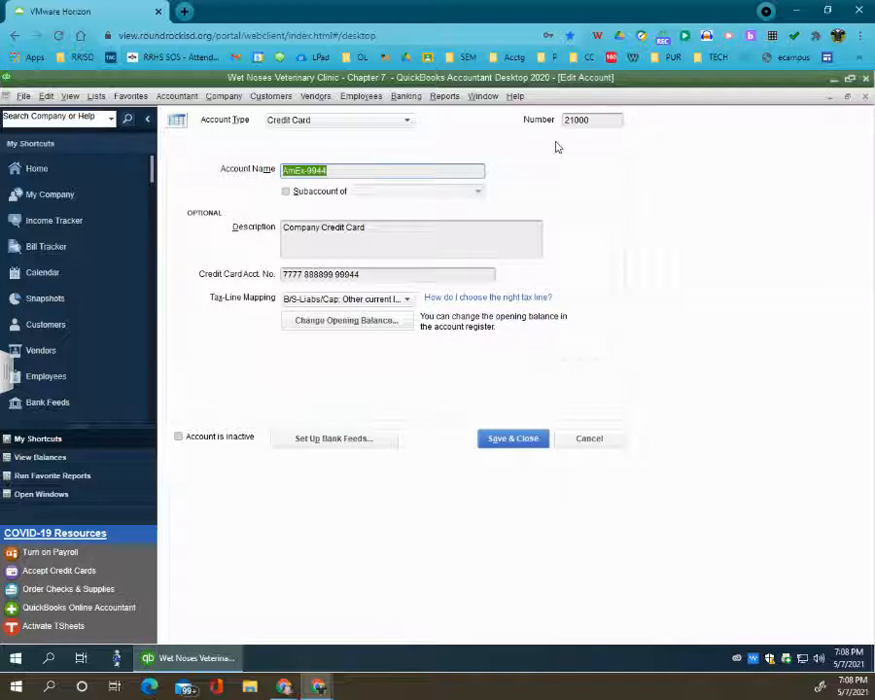
pyautogui.click(508, 438)
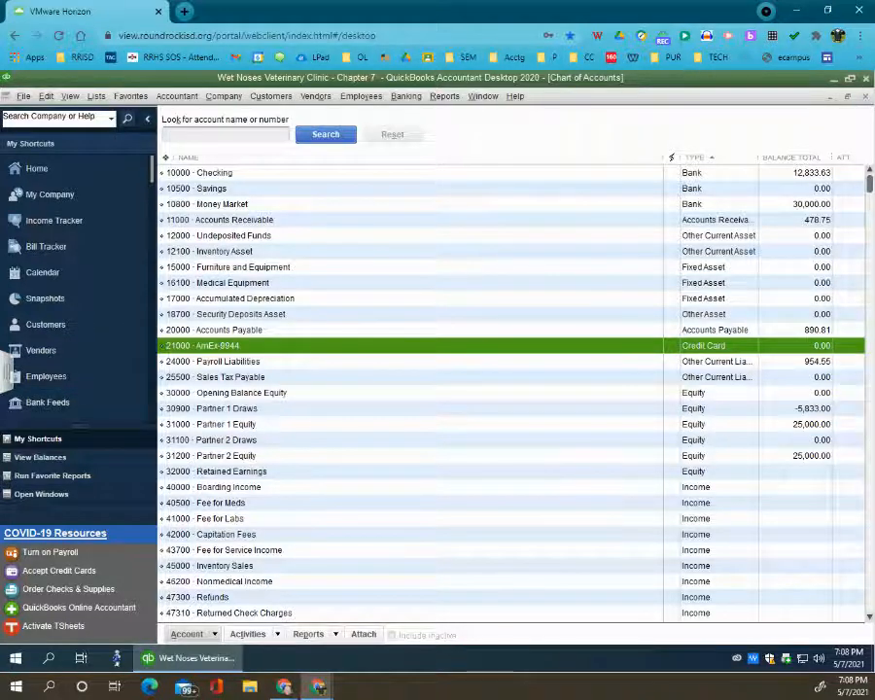
# Open the item list from the home page and start a new item of type Inventory Part
pyautogui.click(64, 172)
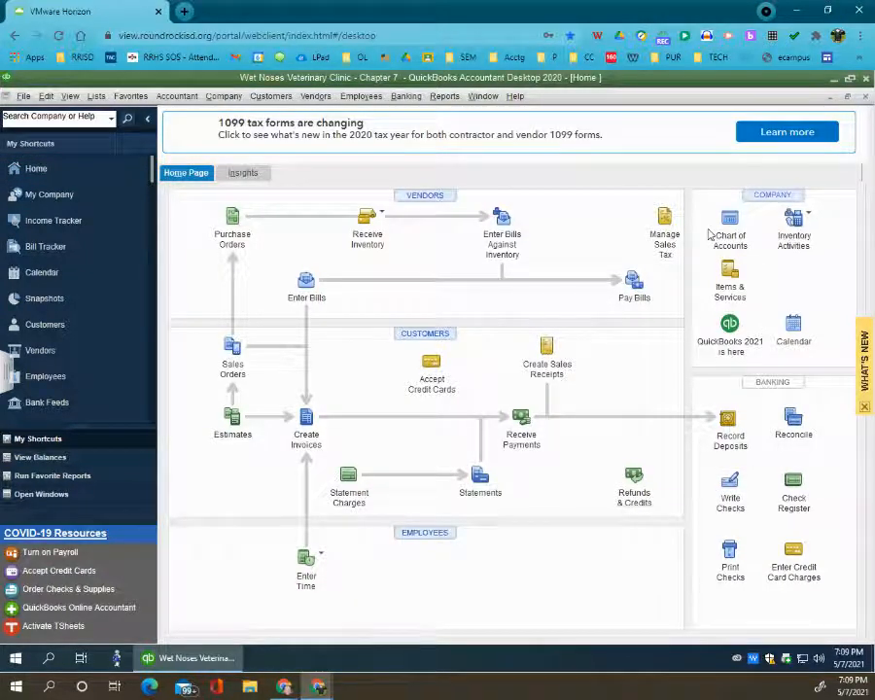
pyautogui.click(736, 296)
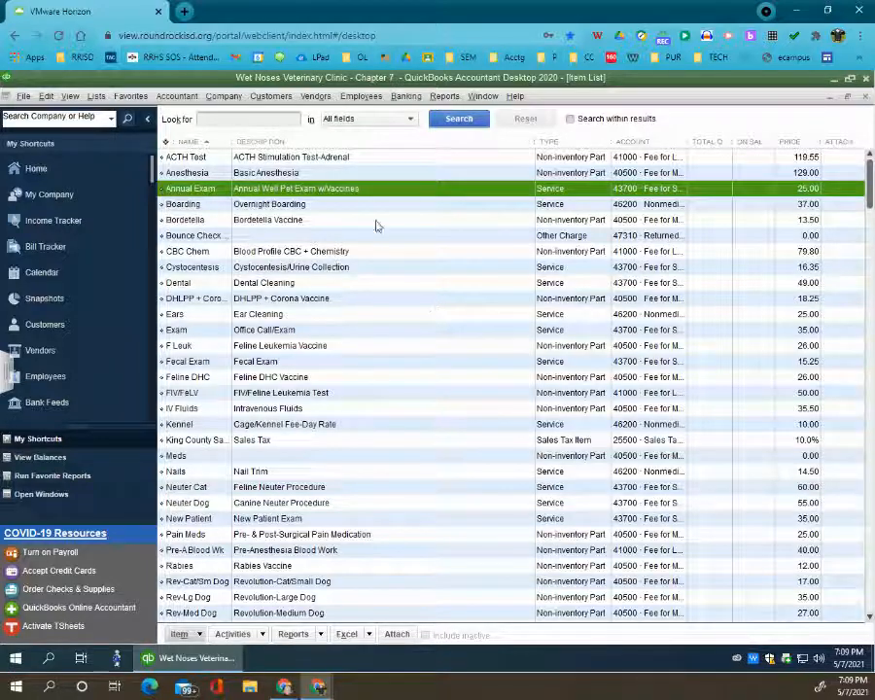
pyautogui.click(285, 122)
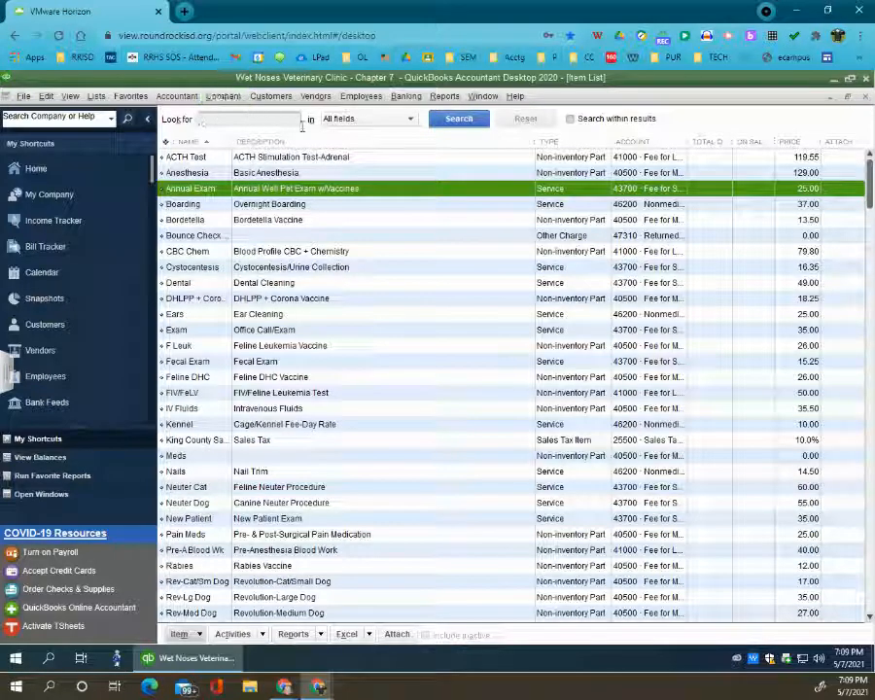
pyautogui.click(199, 635)
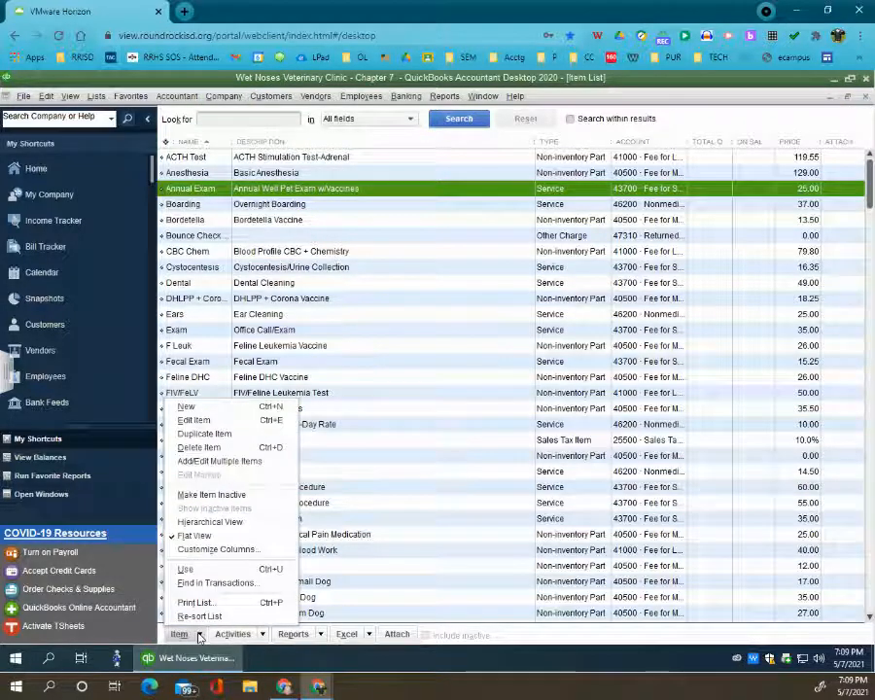
pyautogui.click(207, 409)
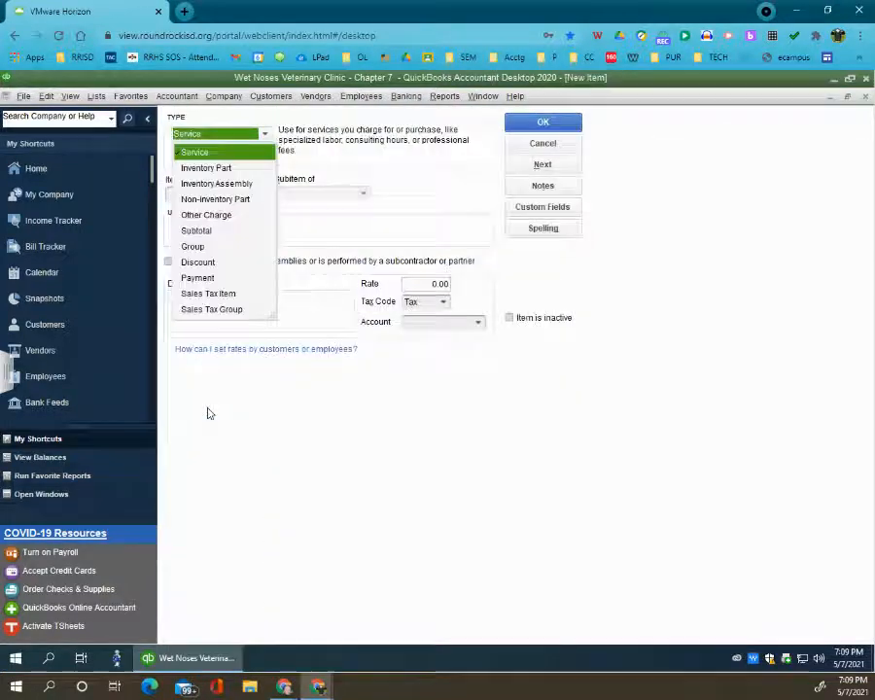
pyautogui.click(206, 168)
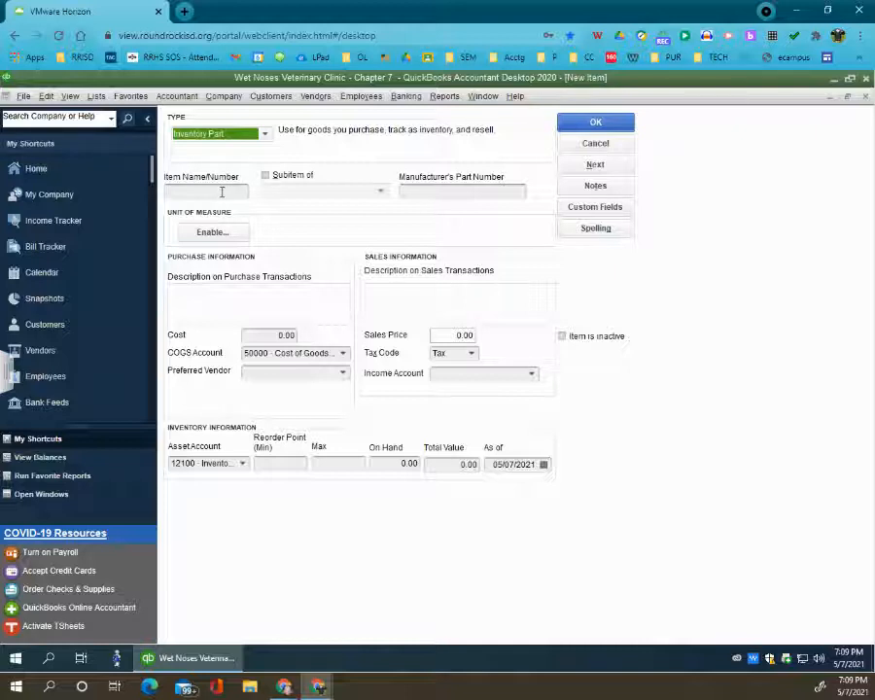
# Name the new inventory part Toothbrush and set its cost to 2.49
pyautogui.click(223, 192)
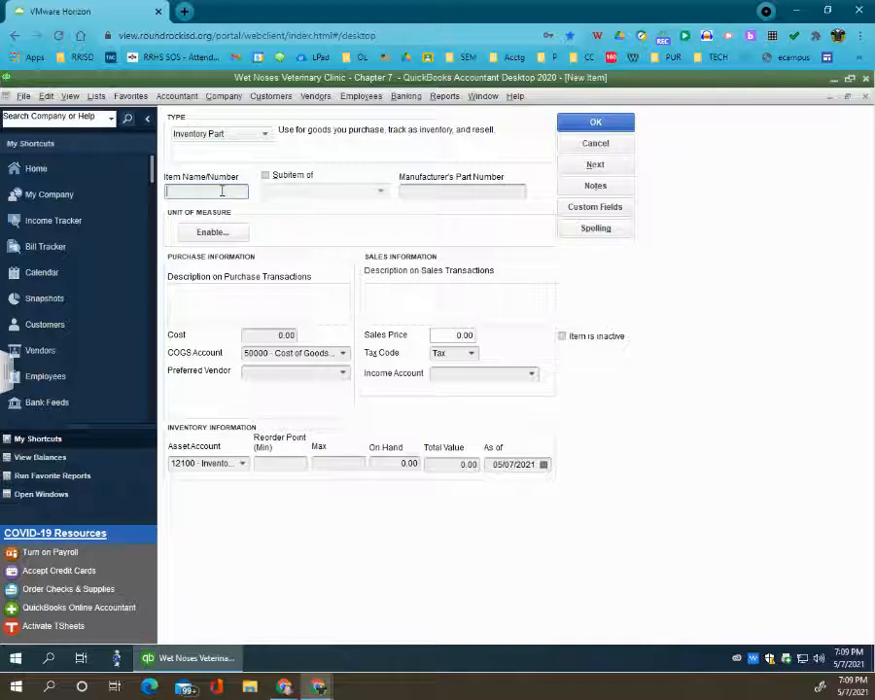
pyautogui.write('Toothbrush')
pyautogui.press('Tab')
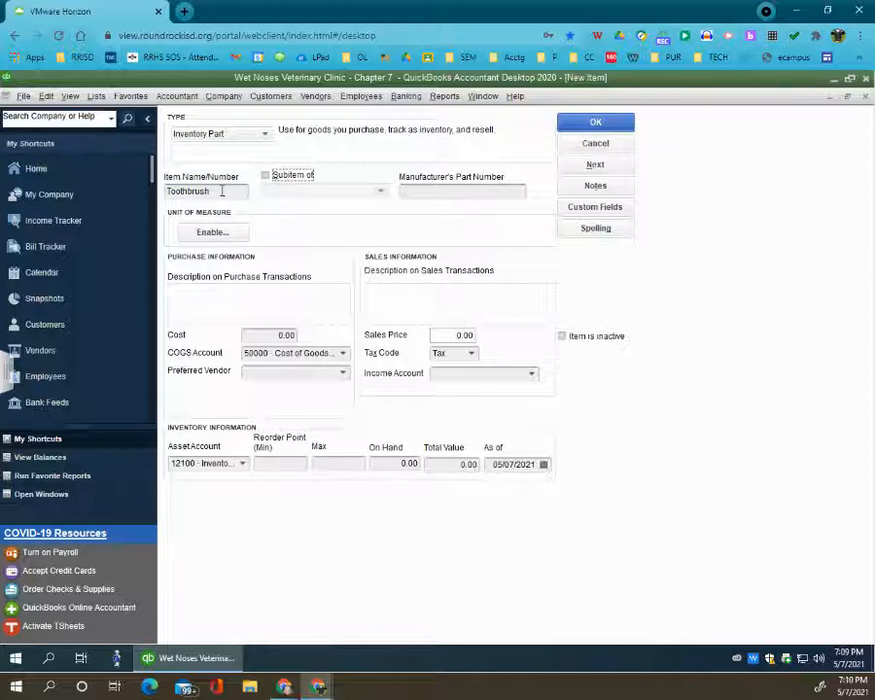
pyautogui.press('Tab')
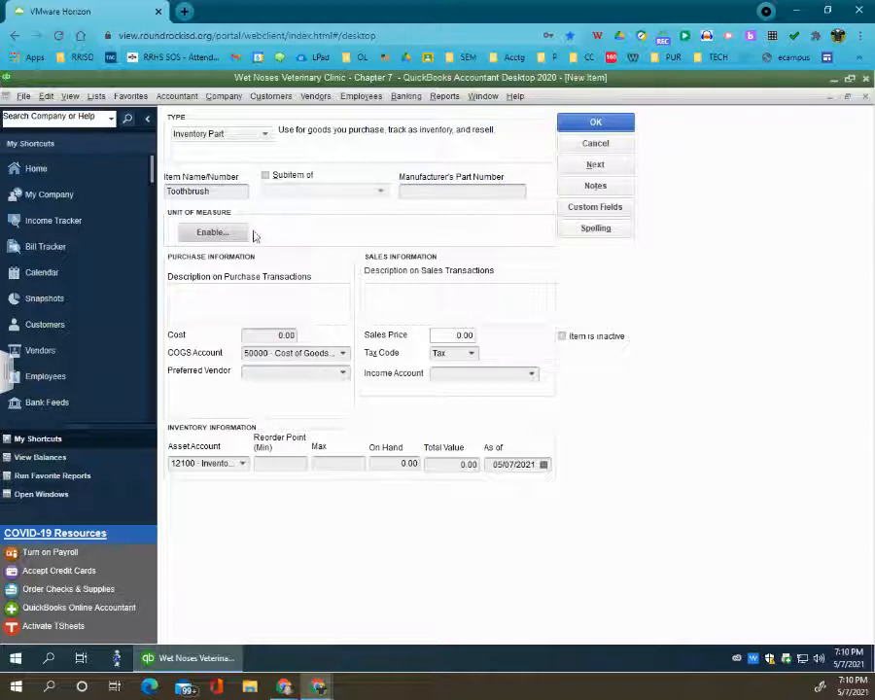
pyautogui.press('Tab')
pyautogui.press('Tab')
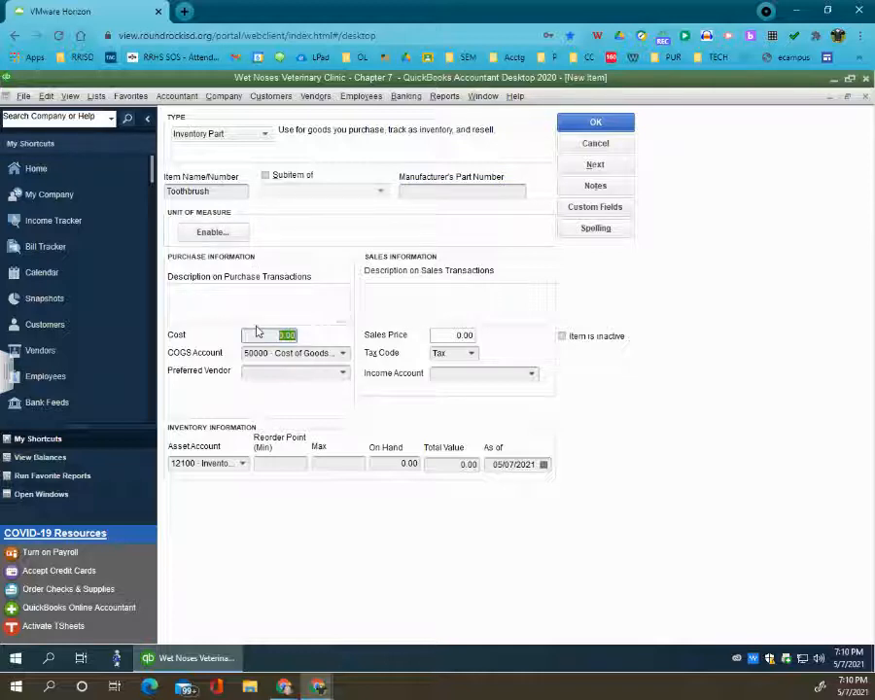
pyautogui.write('2.49')
pyautogui.press('Tab')
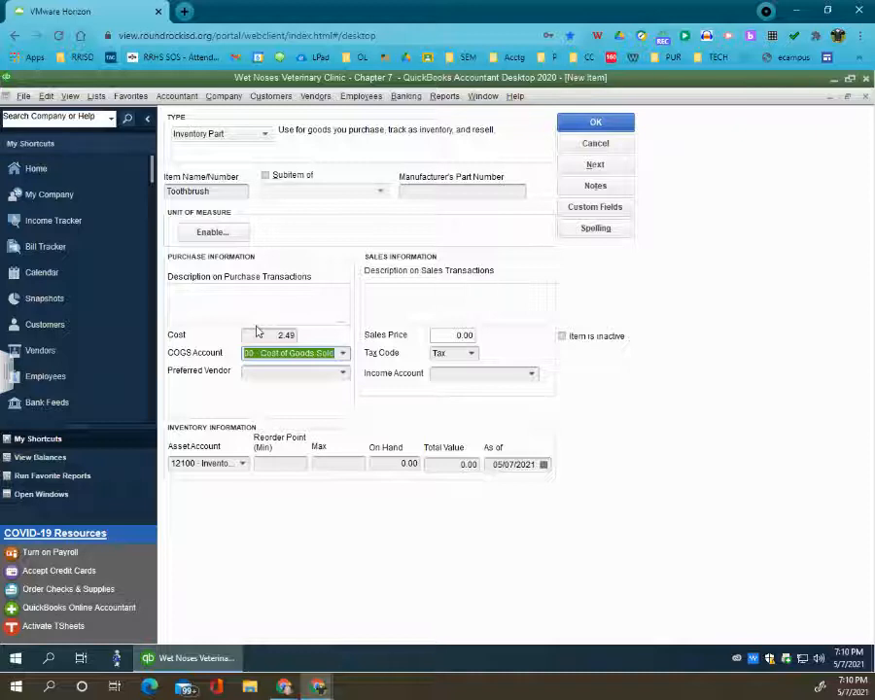
# Choose Seattle Vet Supply as the Toothbrush item's preferred vendor
pyautogui.press('Tab')
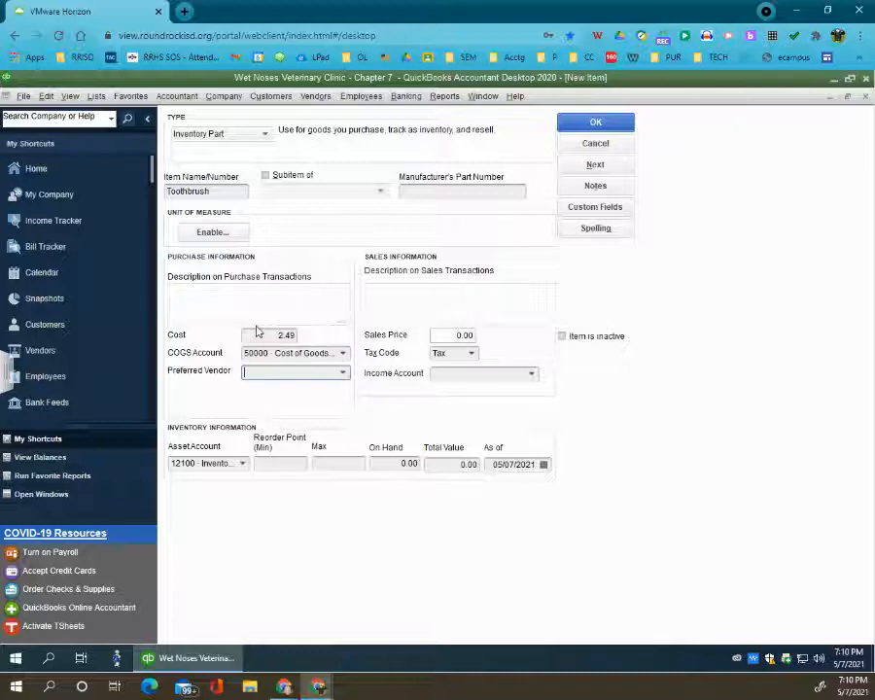
pyautogui.write('Se')
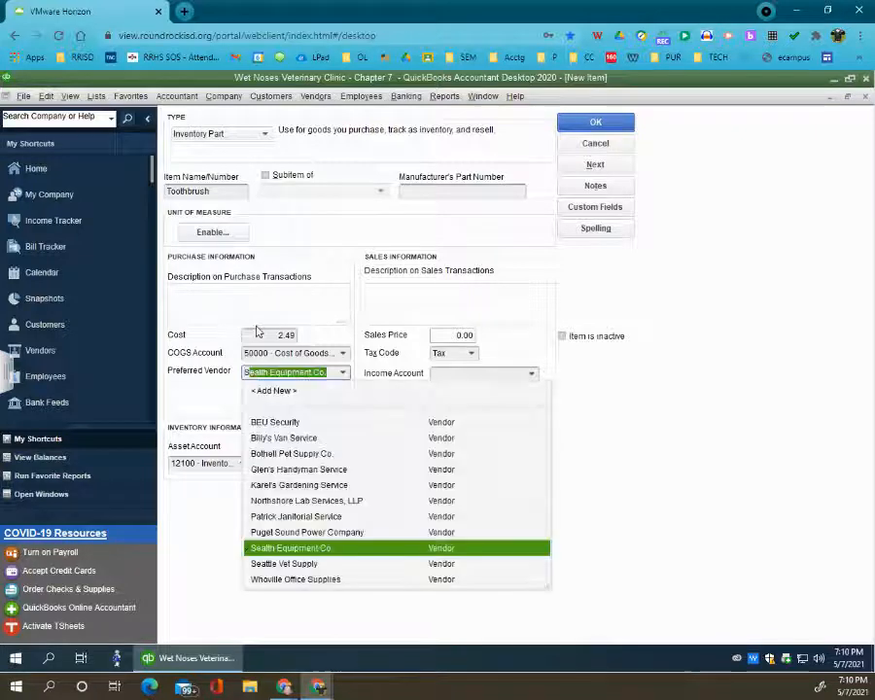
pyautogui.write('a')
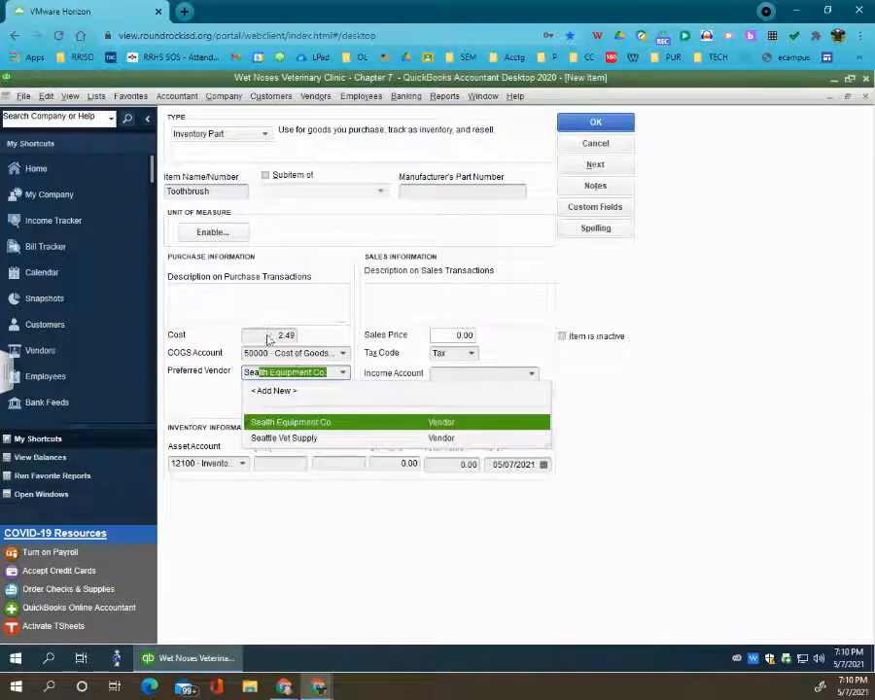
pyautogui.click(277, 438)
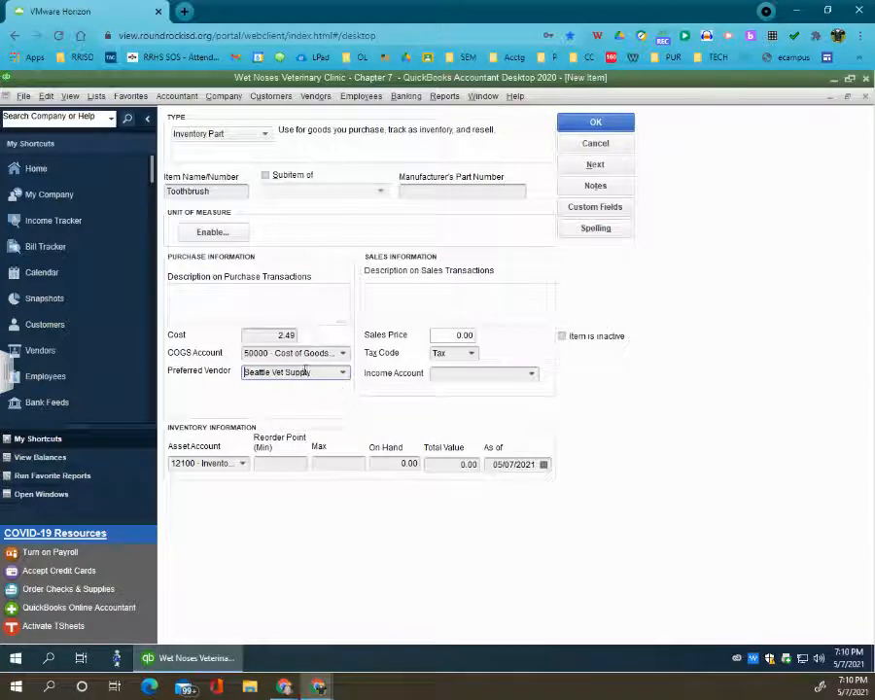
# Set the Toothbrush item's sales price to 14.99 and its income account to 45000 Inventory Sales
pyautogui.click(457, 335)
pyautogui.write('14.99')
pyautogui.press('Tab')
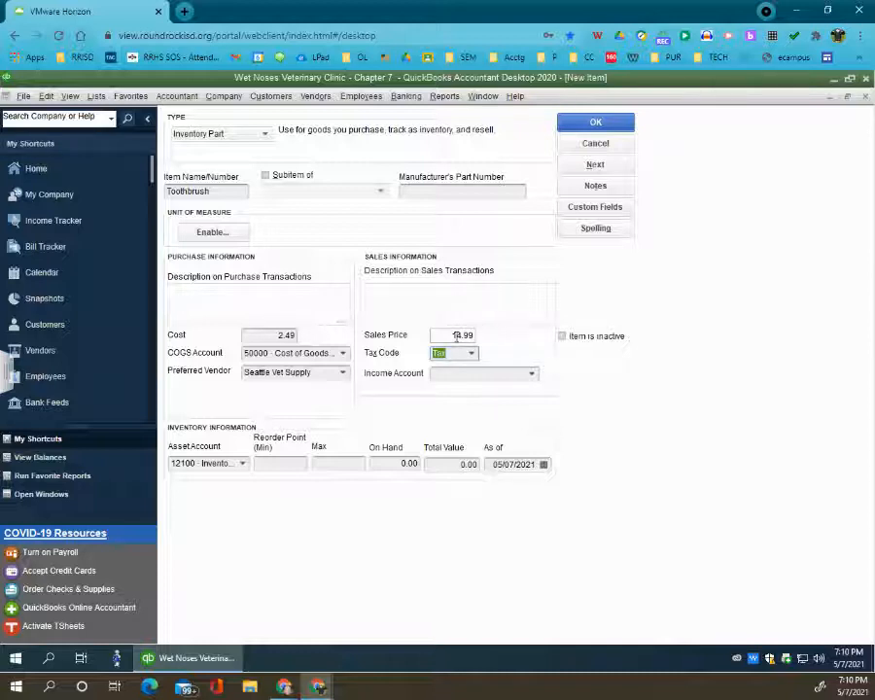
pyautogui.press('Tab')
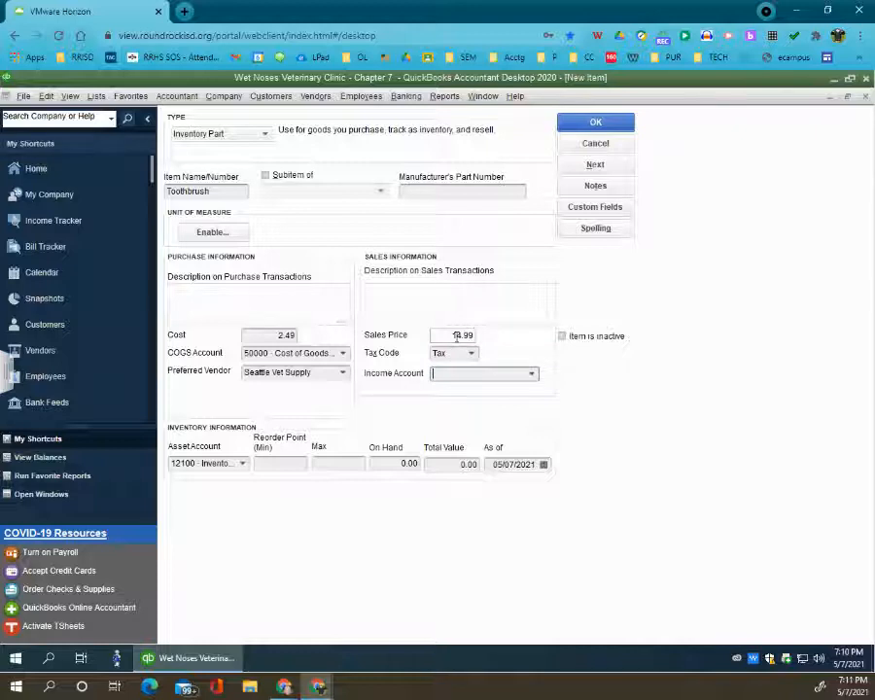
pyautogui.write('450000')
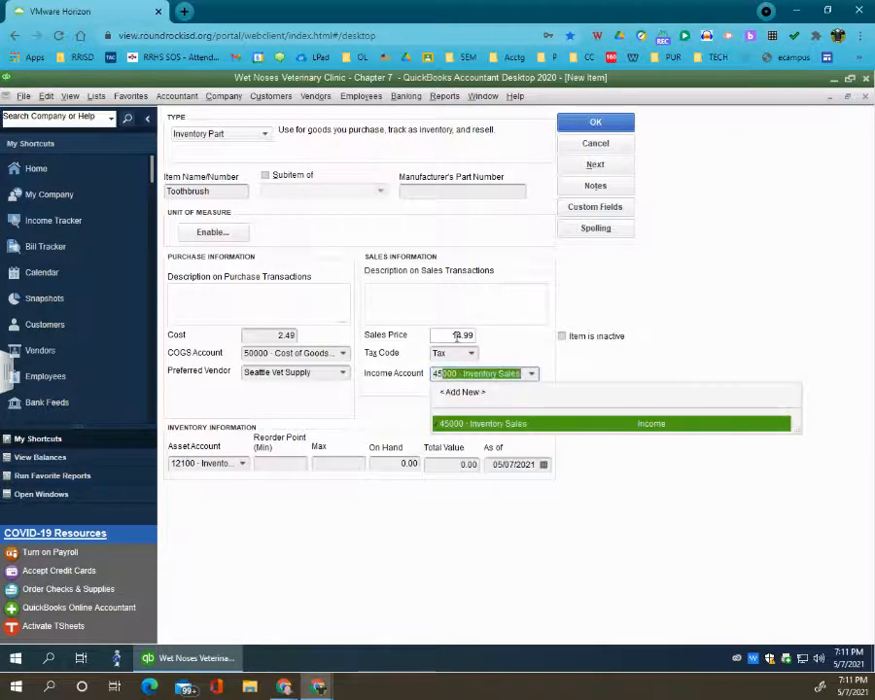
pyautogui.press('BackSpace')
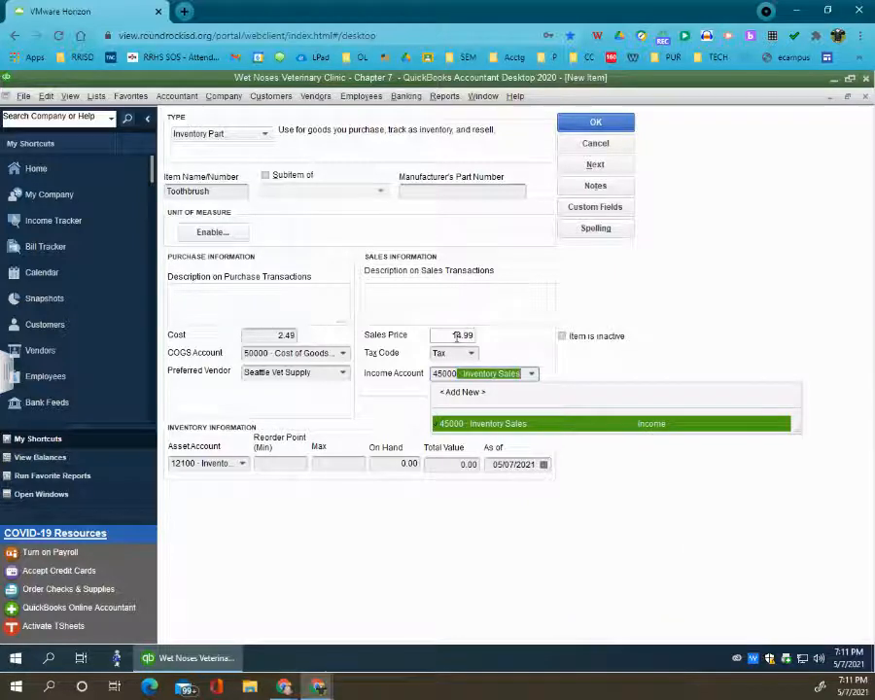
pyautogui.press('Tab')
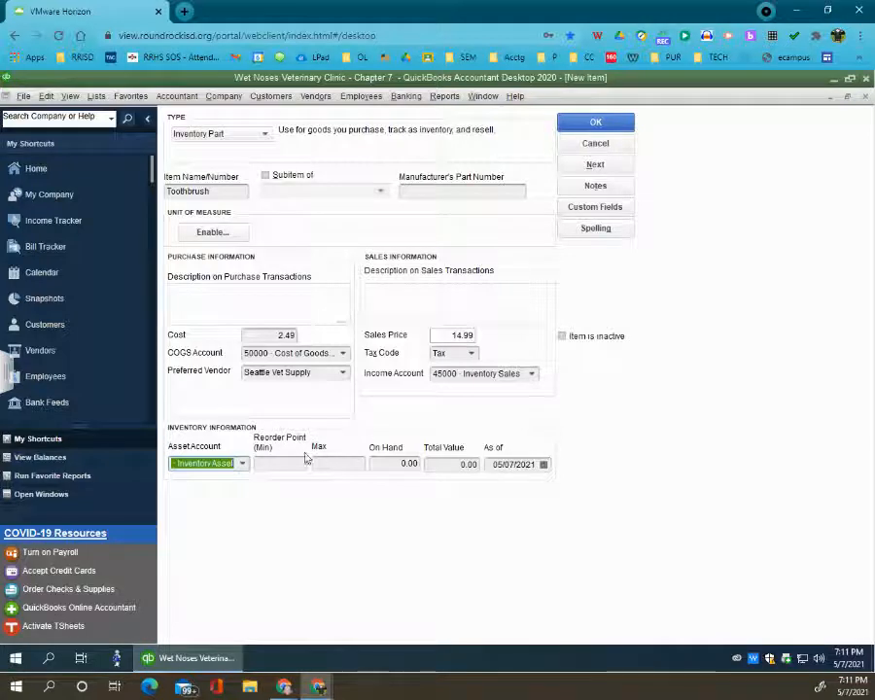
# Set the Toothbrush item's minimum reorder point to 15 and save the item
pyautogui.click(277, 464)
pyautogui.write('15')
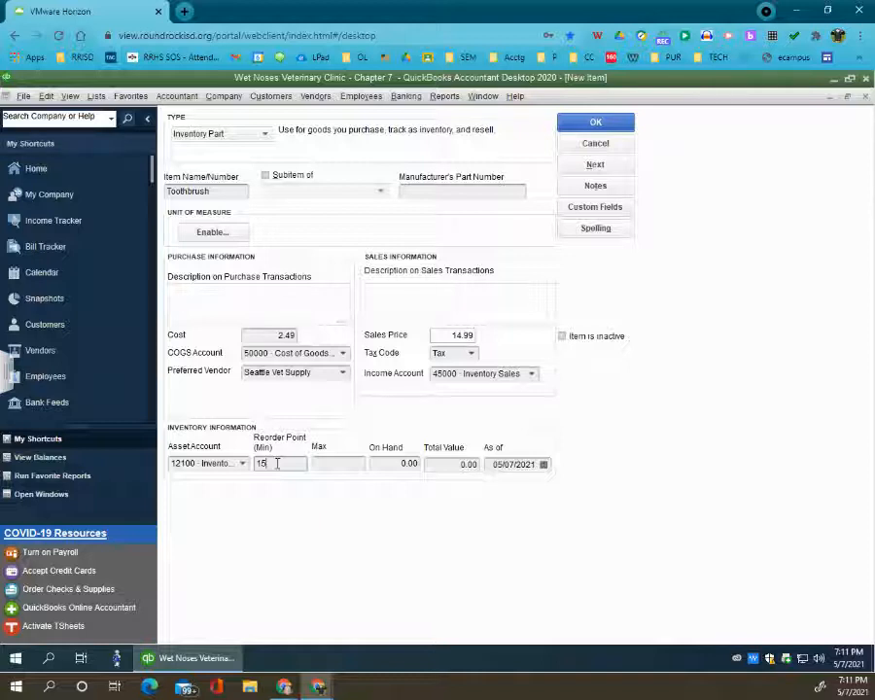
pyautogui.click(615, 127)
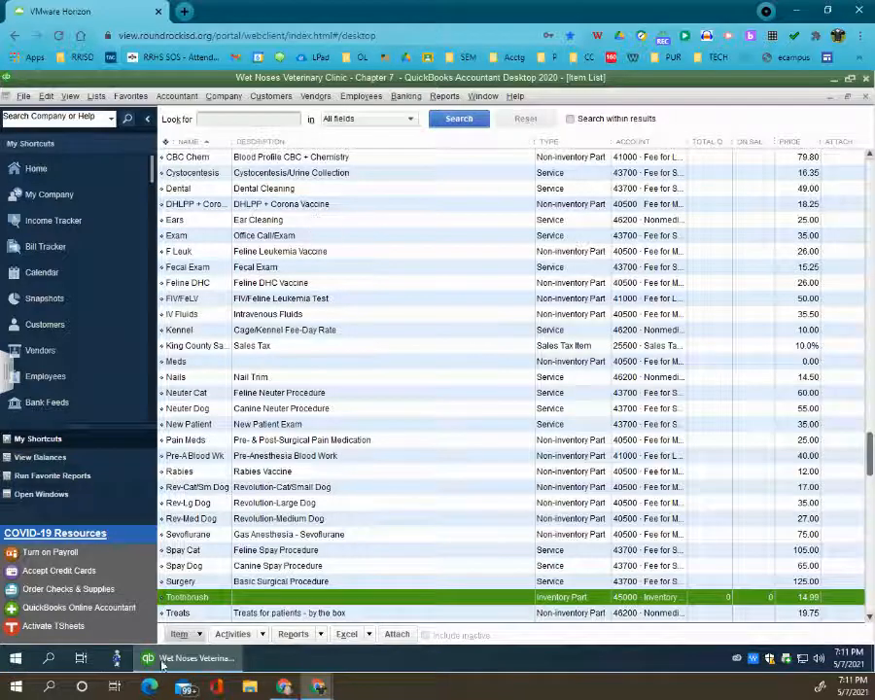
# Start another new item of type Inventory Part from the item list
pyautogui.click(197, 637)
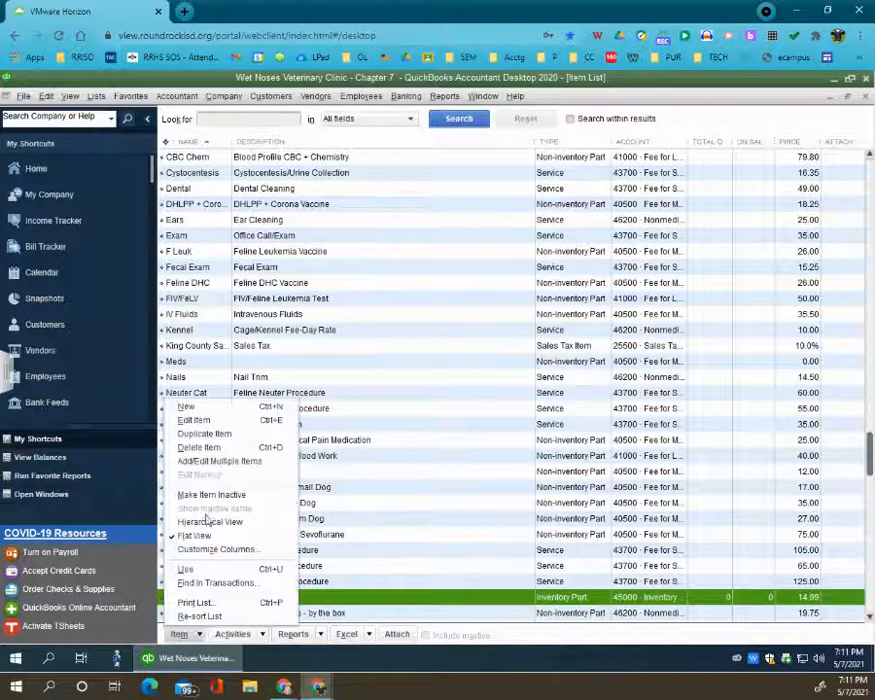
pyautogui.click(218, 408)
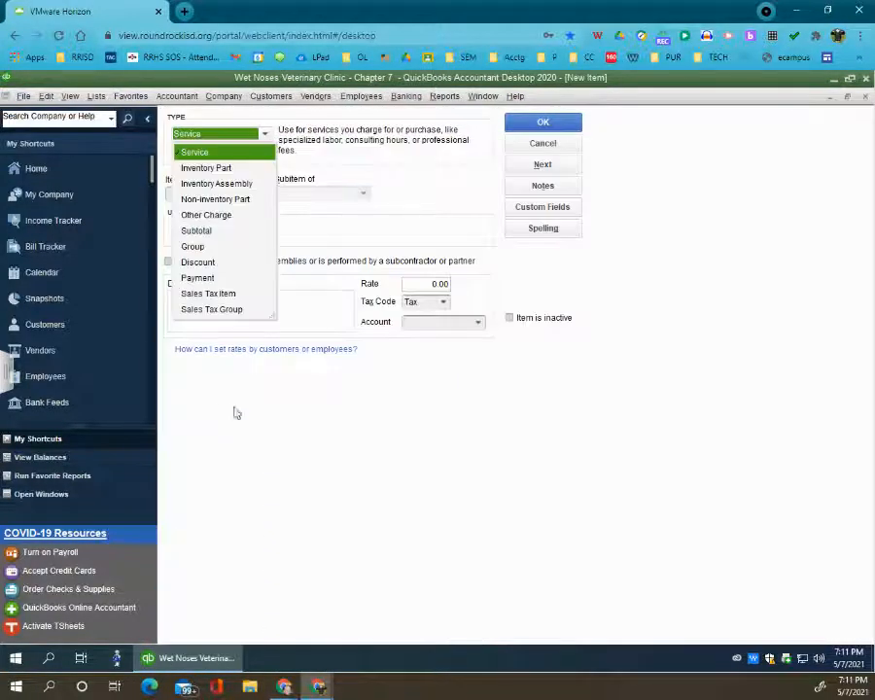
pyautogui.click(206, 169)
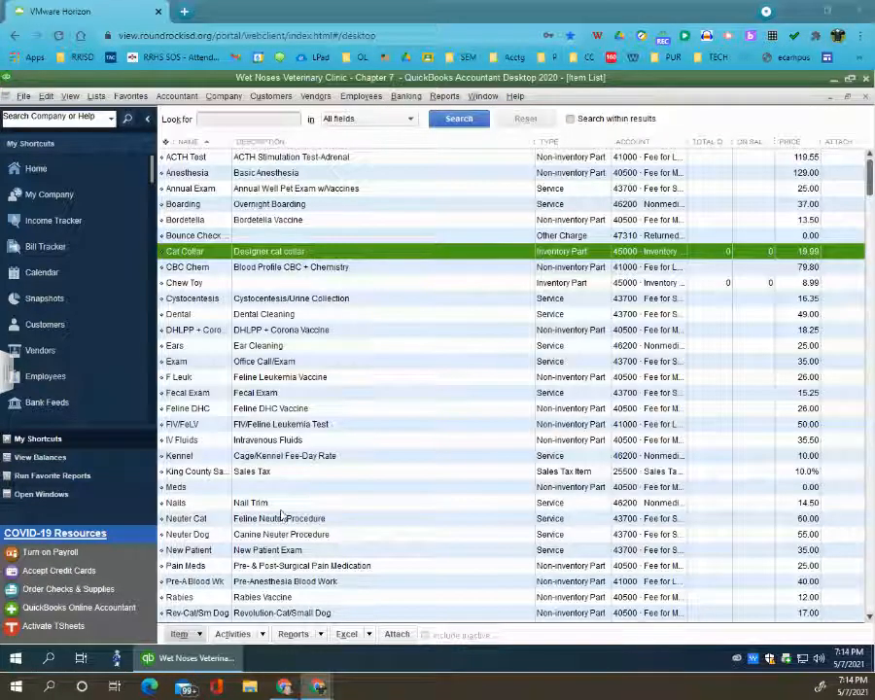
# Edit the Chew Toy item to add the purchase and sales description "The great indestructible ball!" and save it
pyautogui.doubleClick(199, 287)
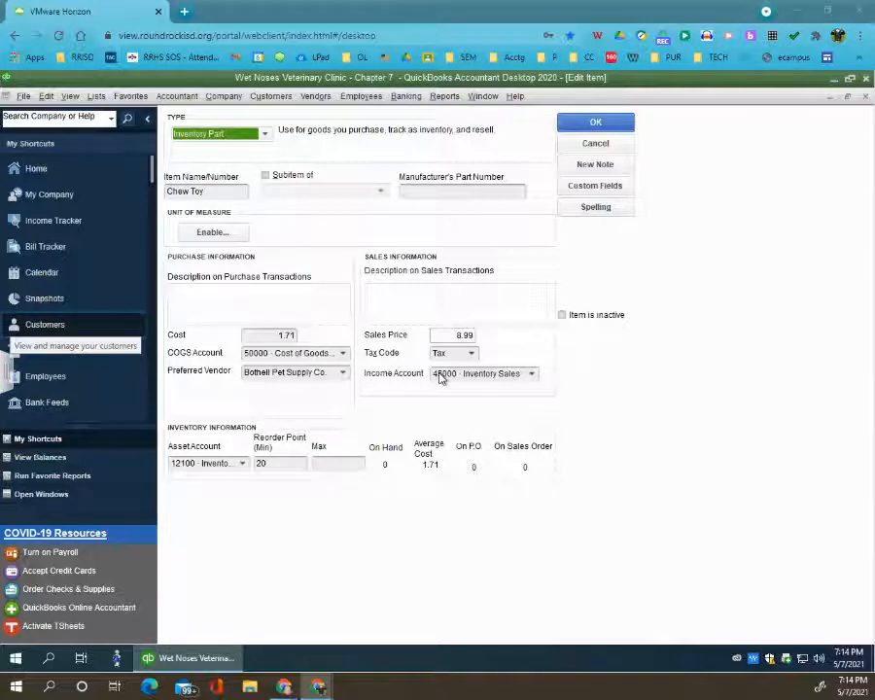
pyautogui.click(200, 302)
pyautogui.write('V')
pyautogui.doubleClick(199, 300)
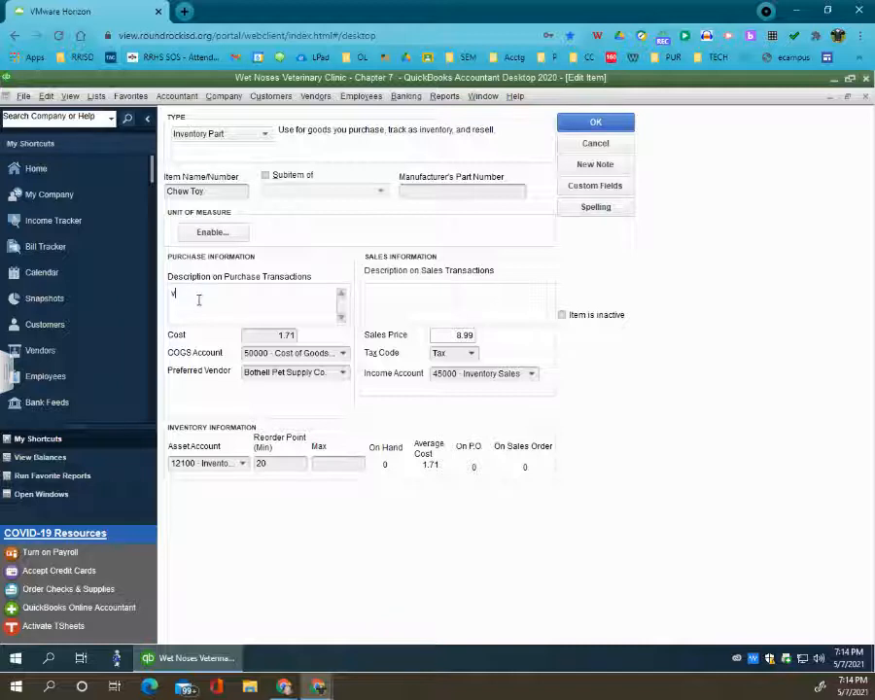
pyautogui.write('The great indestructible ball!')
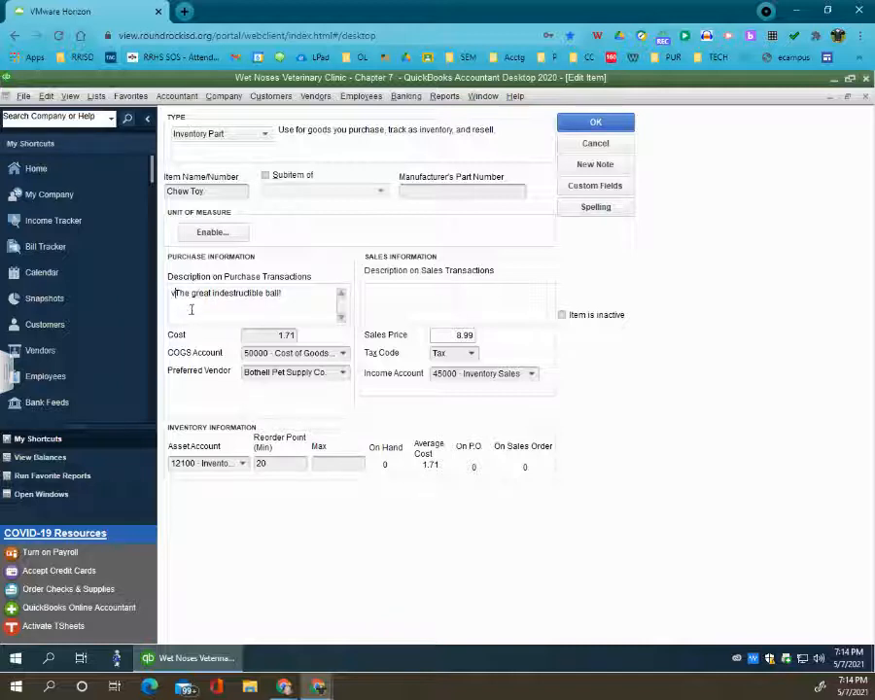
pyautogui.press('BackSpace')
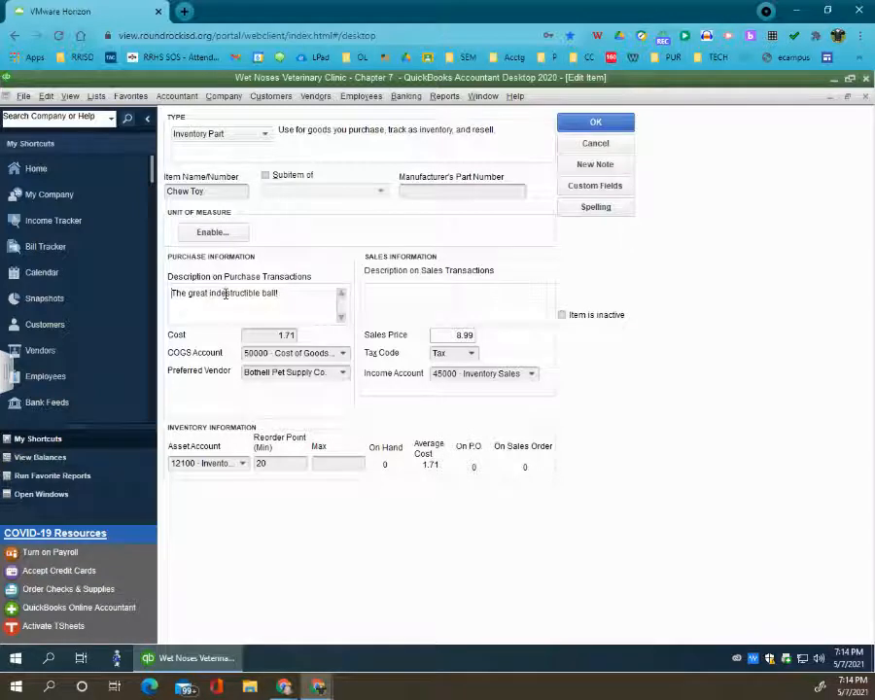
pyautogui.press('Tab')
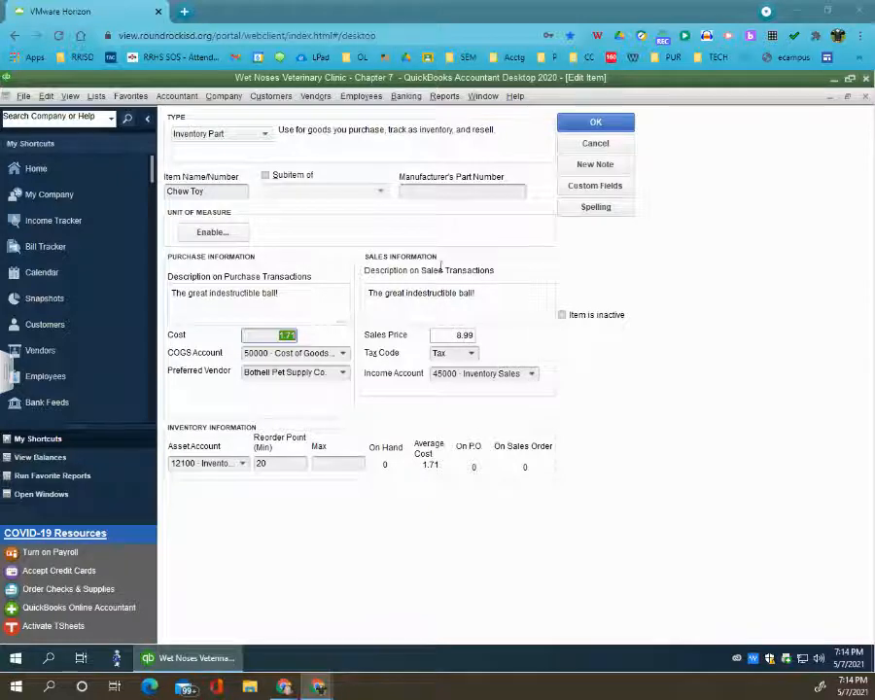
pyautogui.click(595, 121)
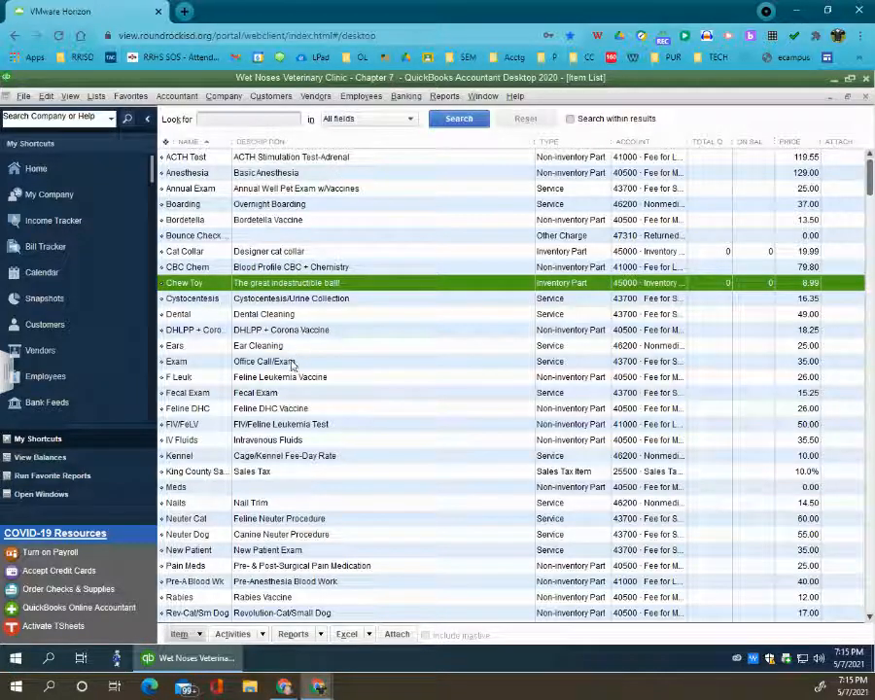
# Edit the Toothbrush item to add the purchase and sales description "Dog toothbrush and paste kit" and save it
pyautogui.scroll(-4, 290, 362)
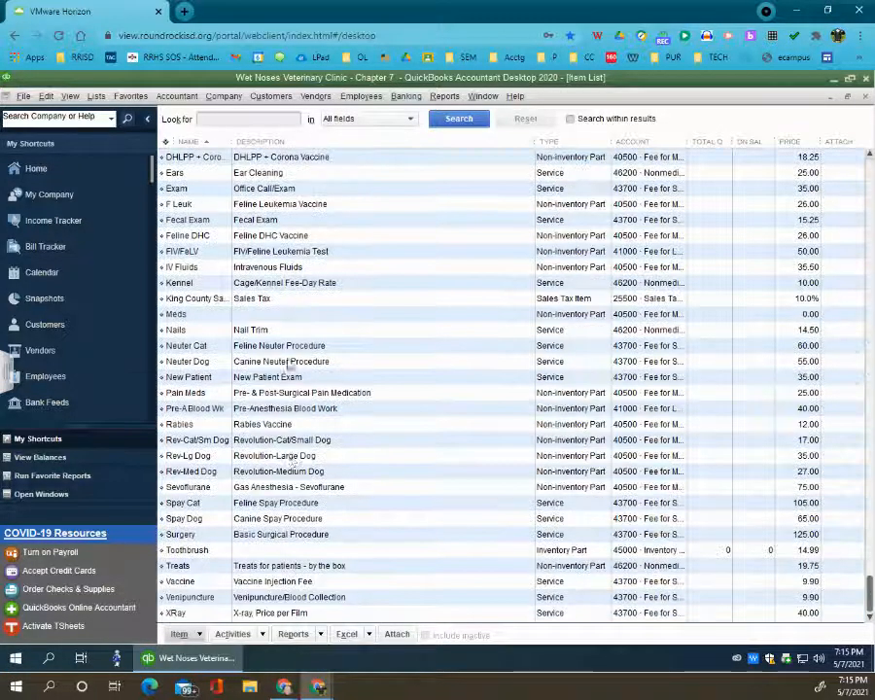
pyautogui.doubleClick(255, 549)
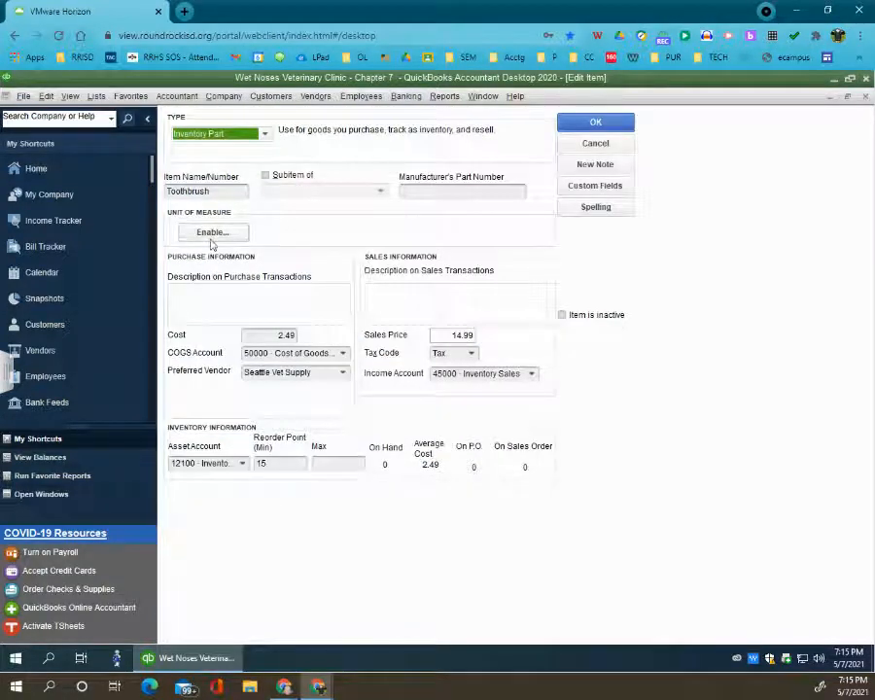
pyautogui.click(224, 300)
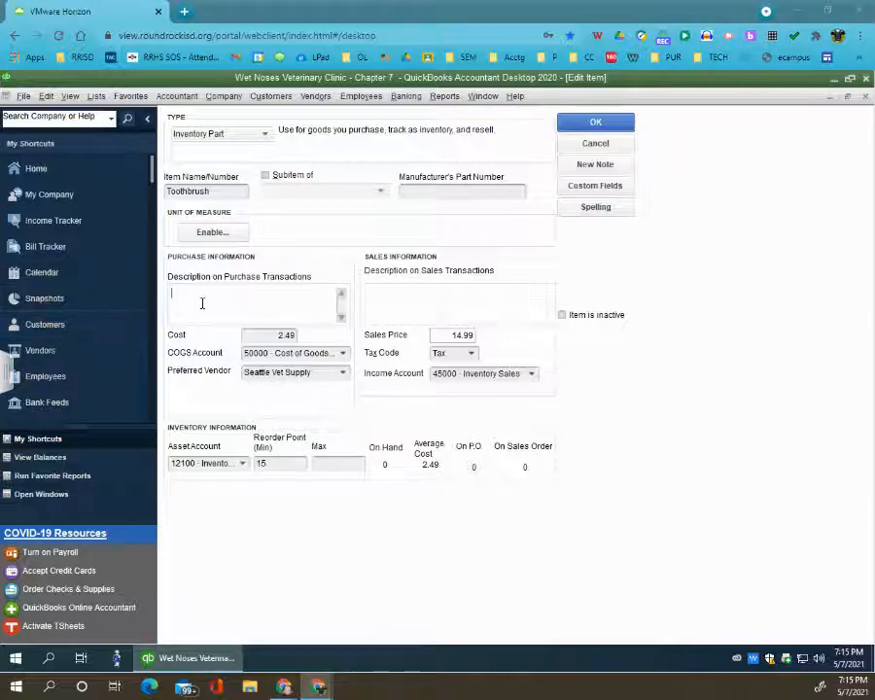
pyautogui.write('Dog toothbrush and paste kit')
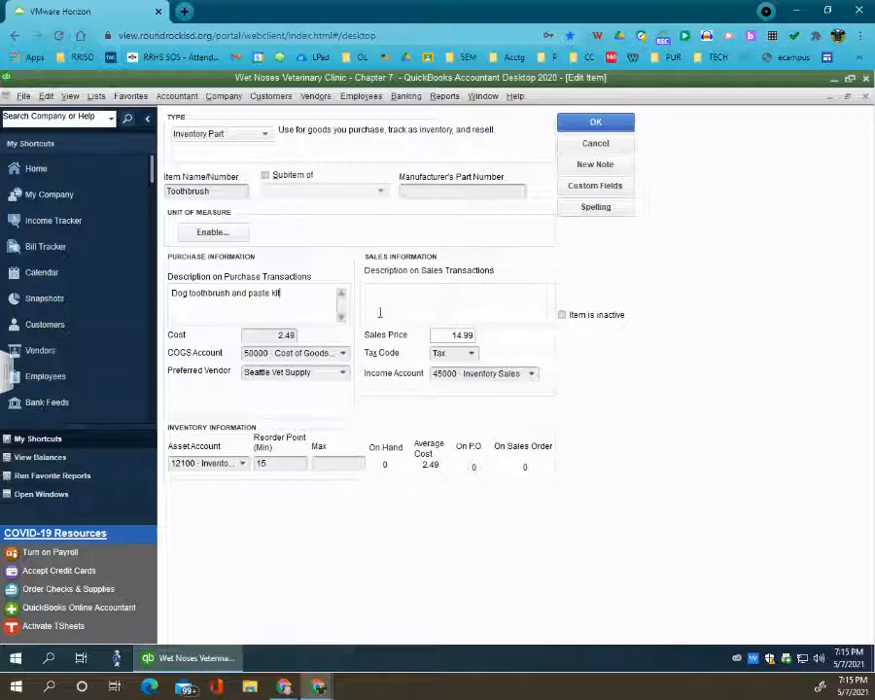
pyautogui.click(381, 301)
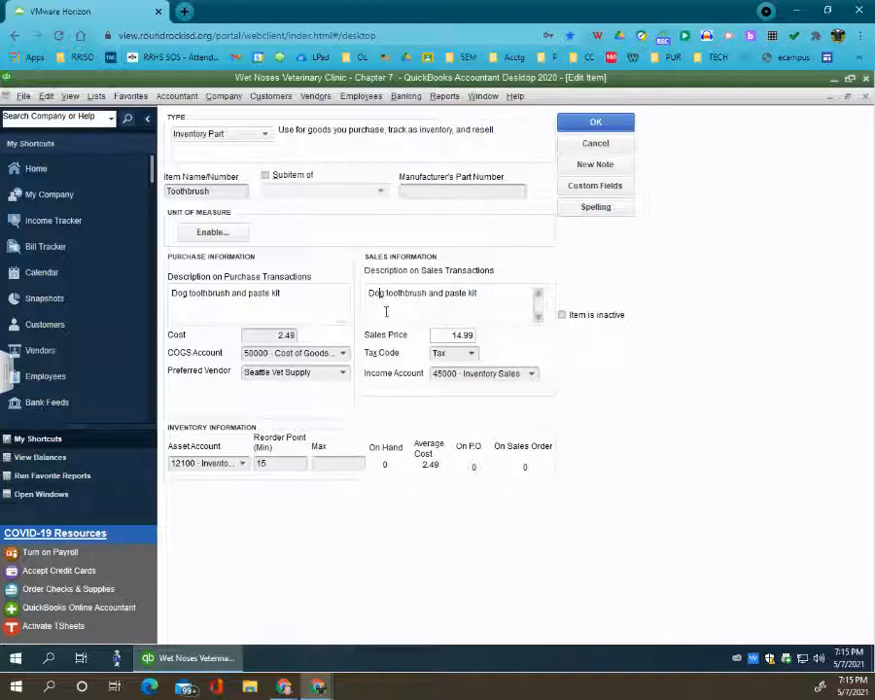
pyautogui.click(593, 123)
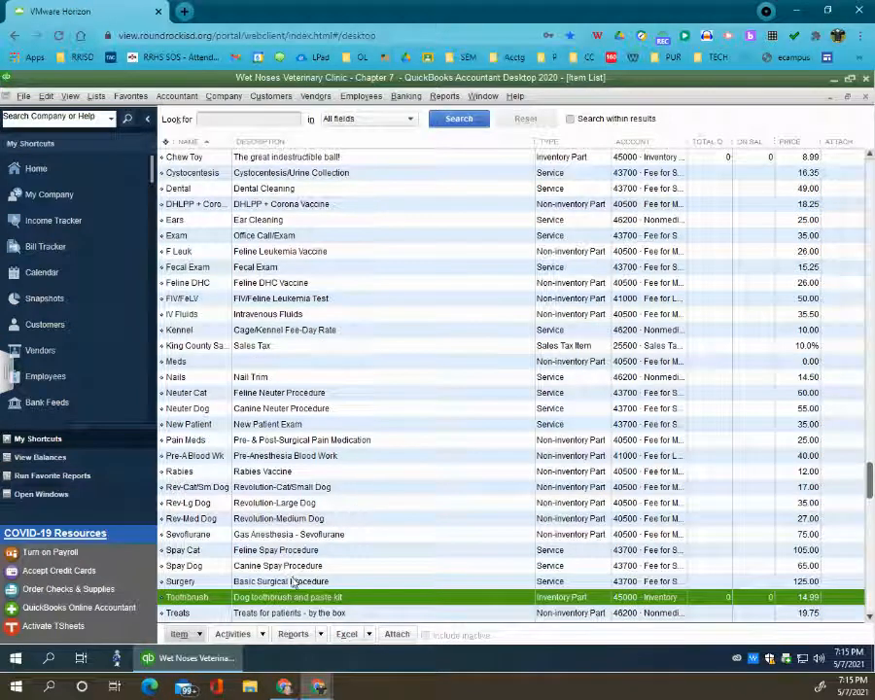
# Run the Item Listing report from the item list and export it to a new worksheet in a new Excel workbook
pyautogui.scroll(-1, 290, 583)
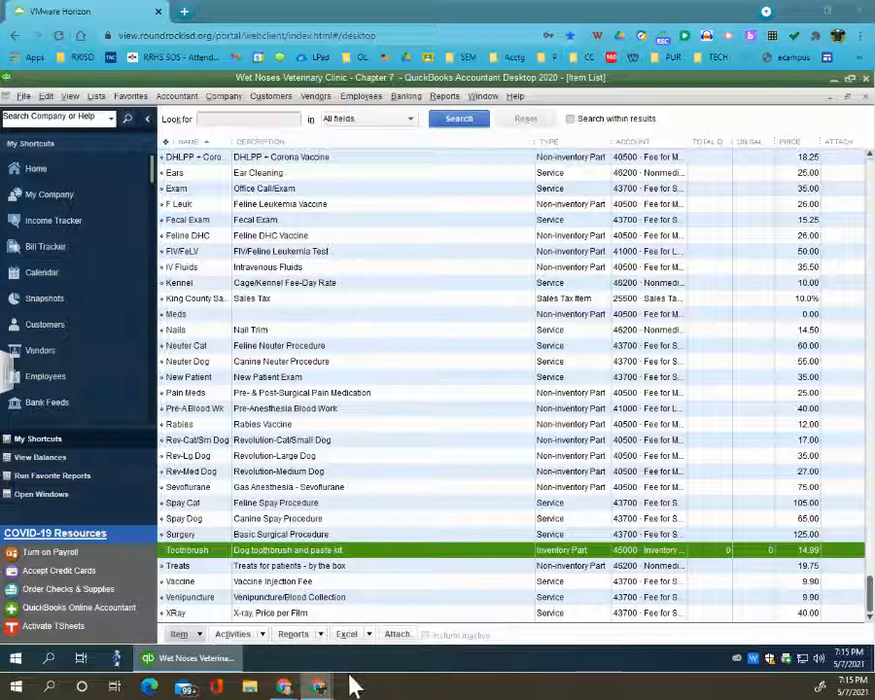
pyautogui.click(320, 634)
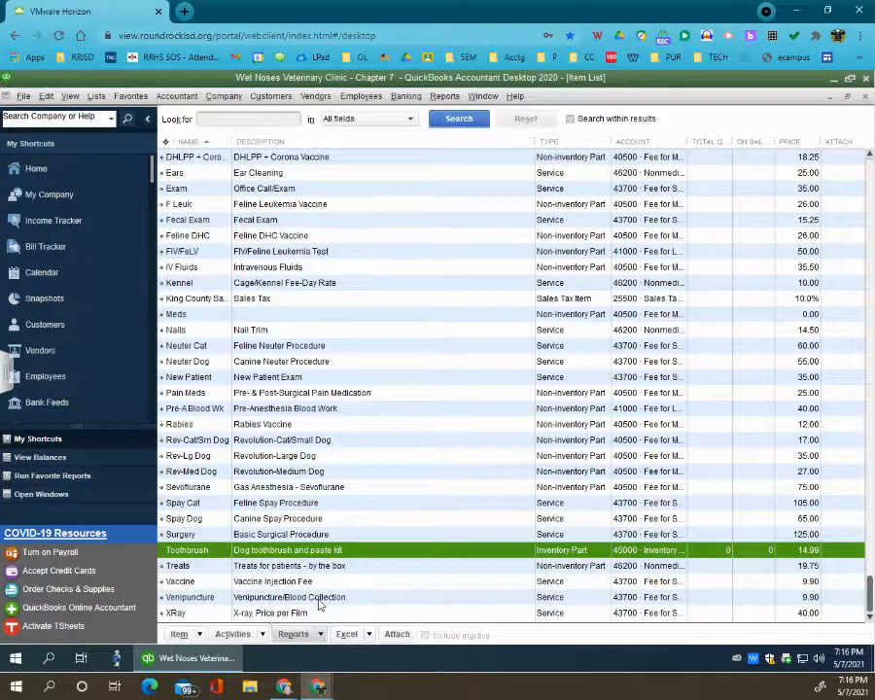
pyautogui.click(320, 599)
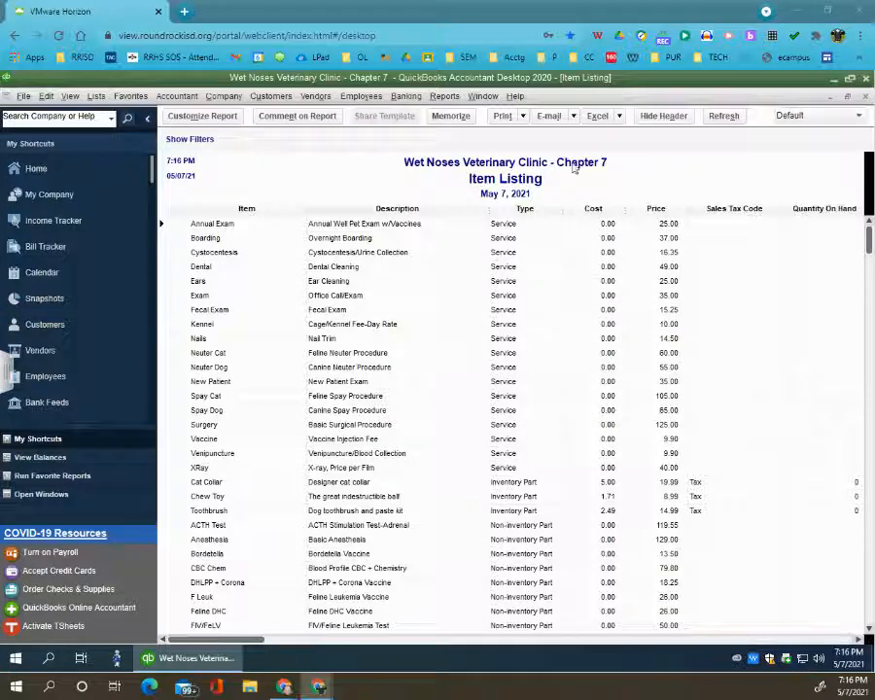
pyautogui.click(619, 117)
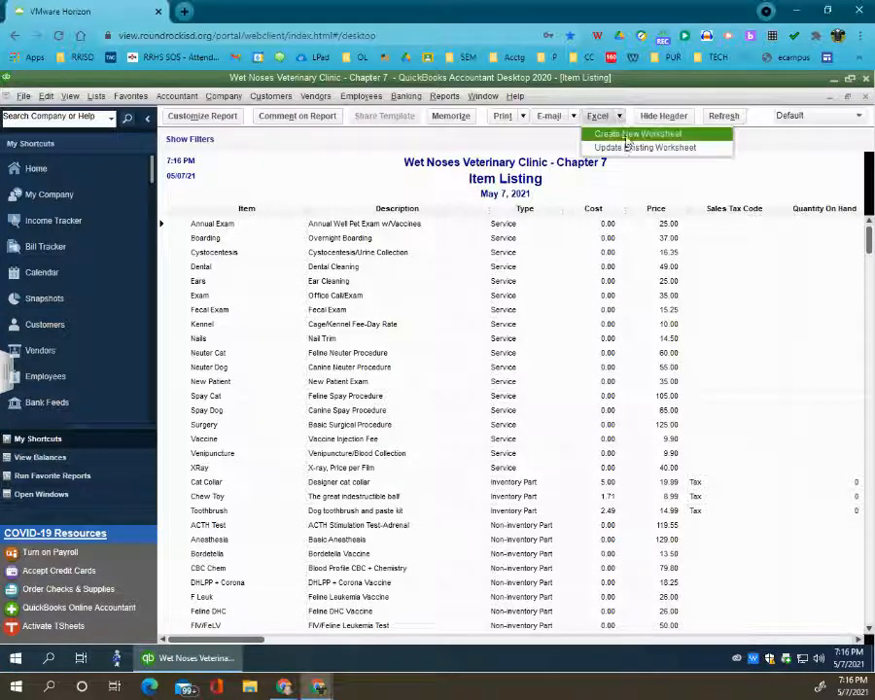
pyautogui.click(627, 136)
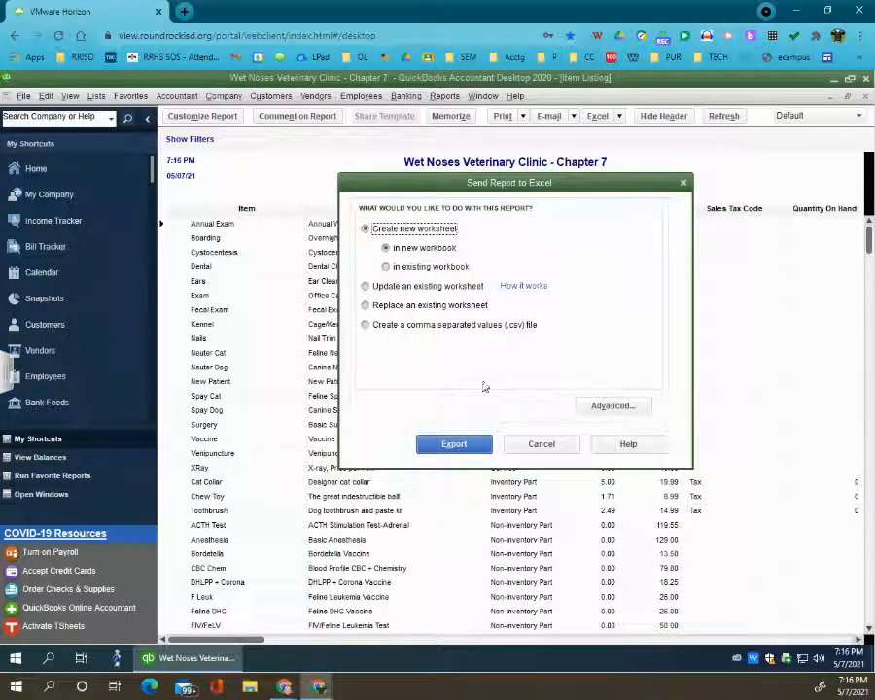
pyautogui.click(469, 447)
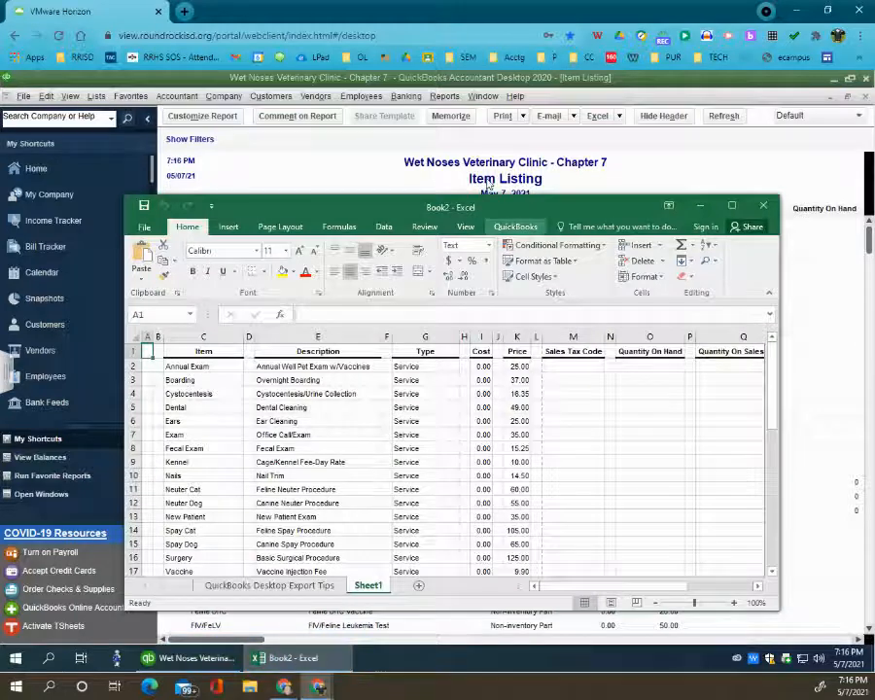
# In Excel, start saving the exported workbook under a new name and browse to the Mi Trabajo folder on the H: network drive
pyautogui.moveTo(459, 206); pyautogui.dragTo(439, 117)
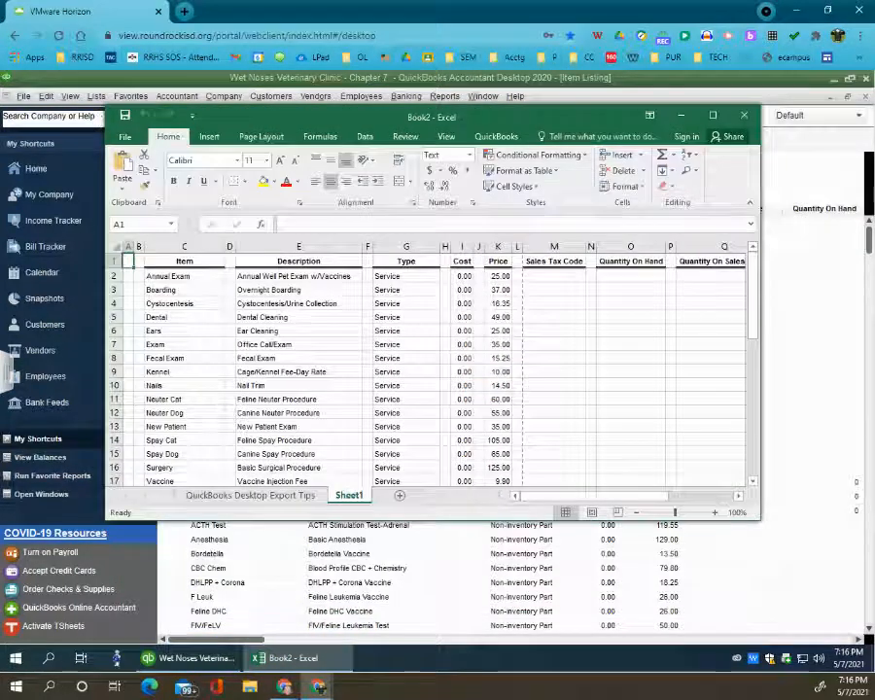
pyautogui.click(124, 136)
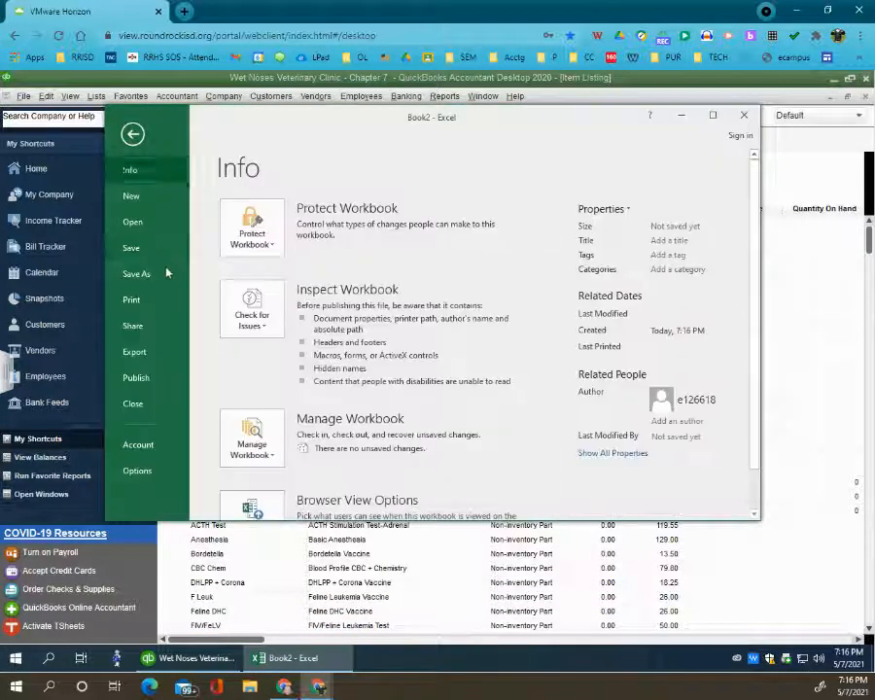
pyautogui.click(165, 275)
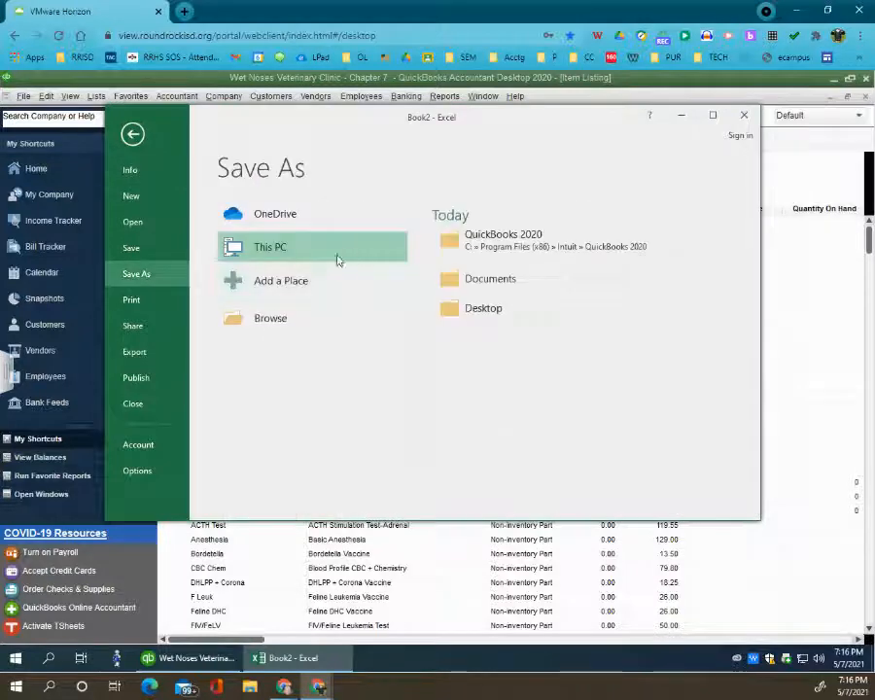
pyautogui.doubleClick(289, 251)
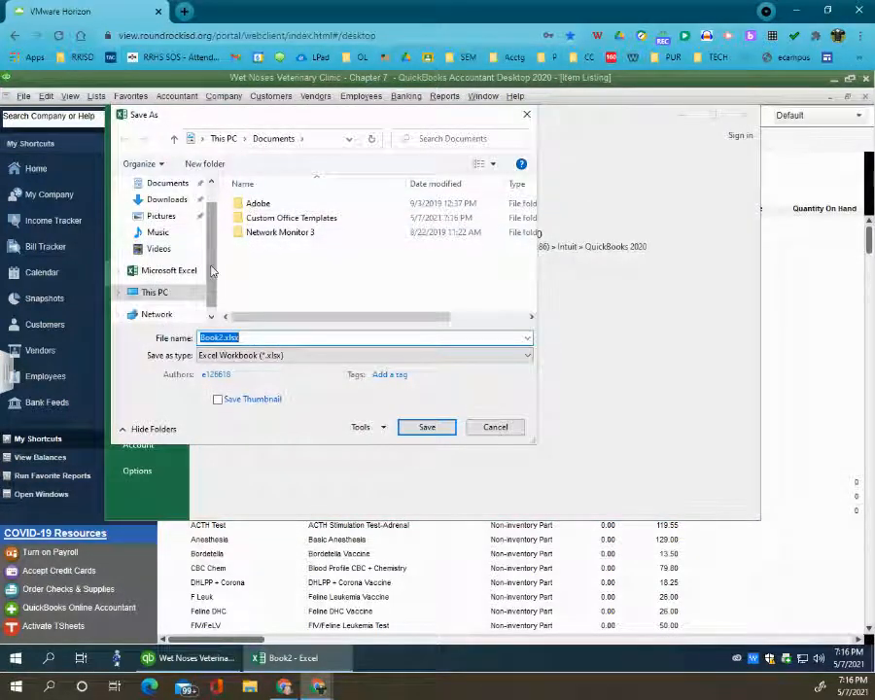
pyautogui.scroll(-1, 211, 255)
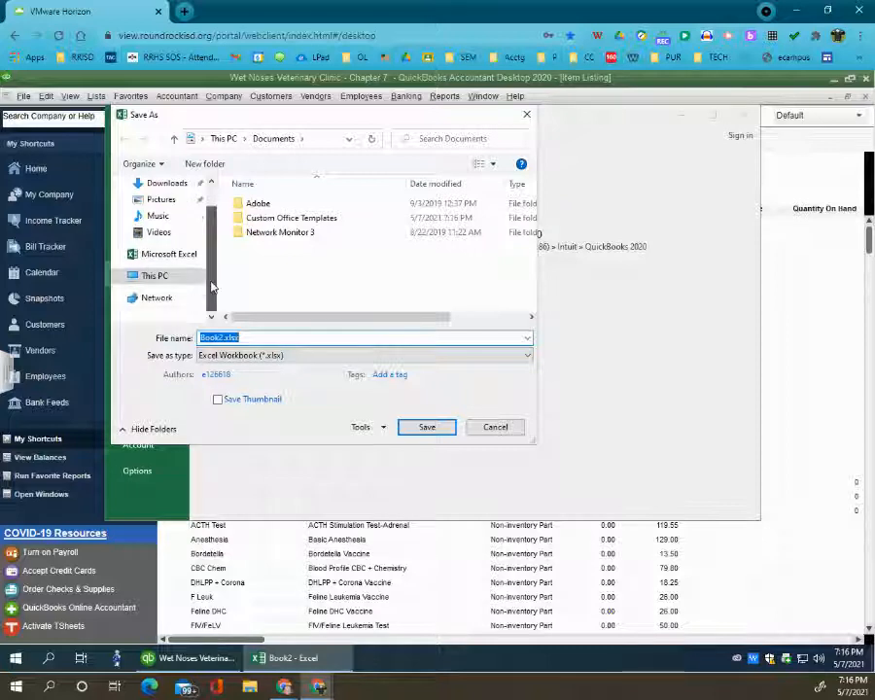
pyautogui.click(161, 277)
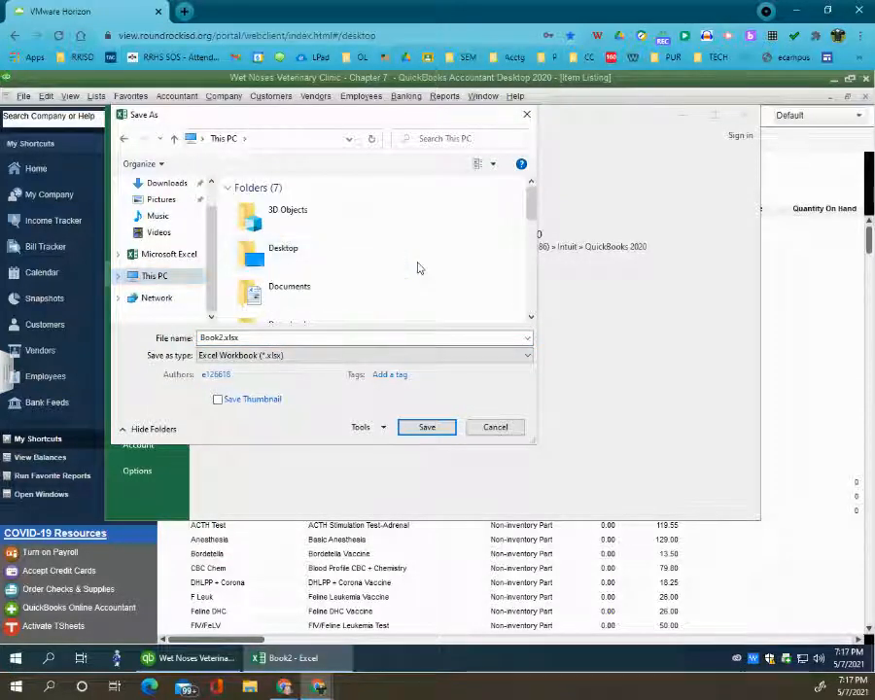
pyautogui.scroll(-2, 414, 266)
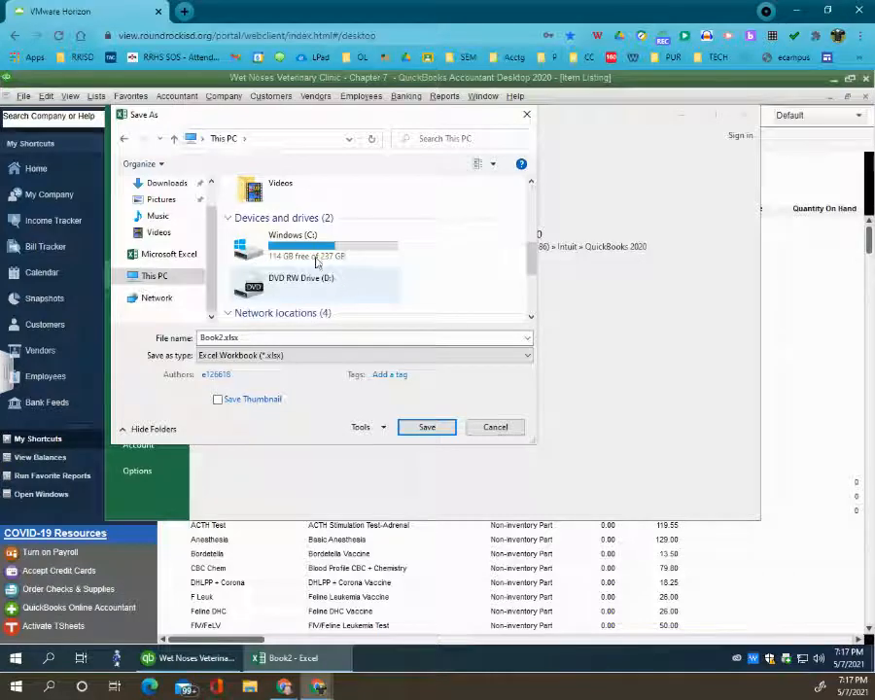
pyautogui.scroll(-3, 288, 264)
pyautogui.doubleClick(328, 183)
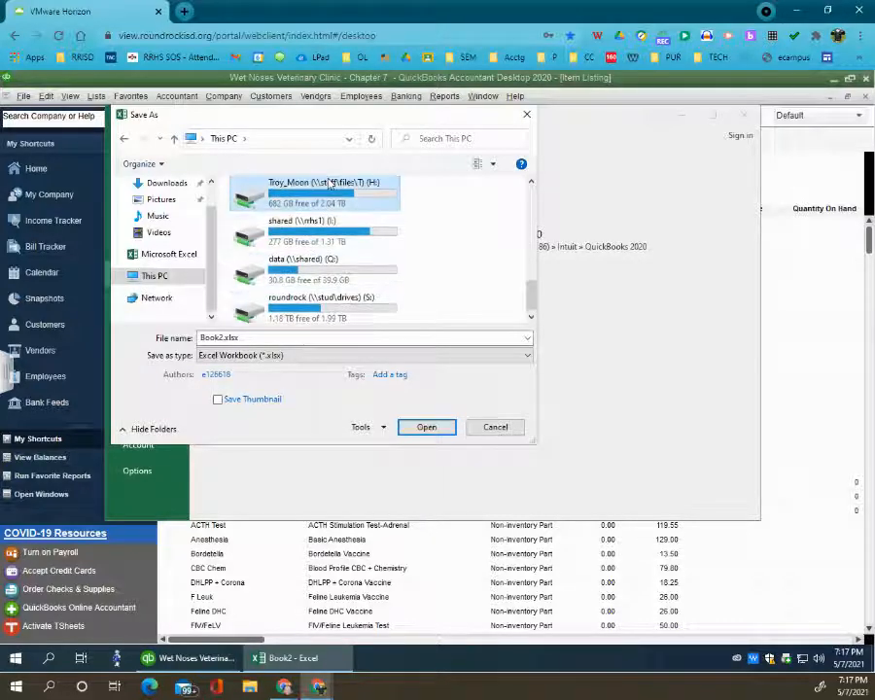
pyautogui.doubleClick(297, 219)
pyautogui.doubleClick(265, 204)
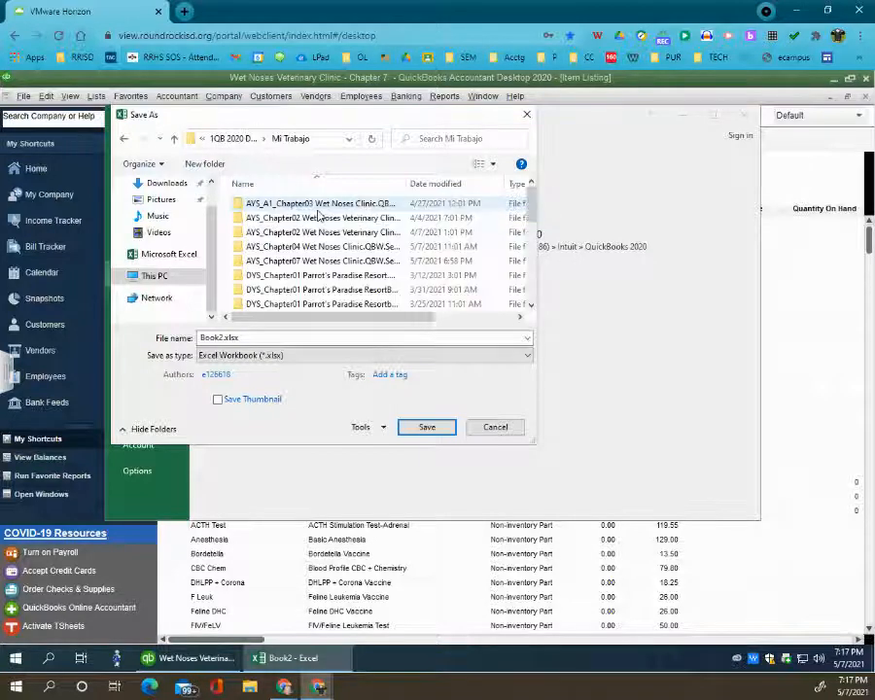
# Name the workbook "CH7_A1 New Item Listing" and save it as a macro-free Excel workbook
pyautogui.click(267, 337)
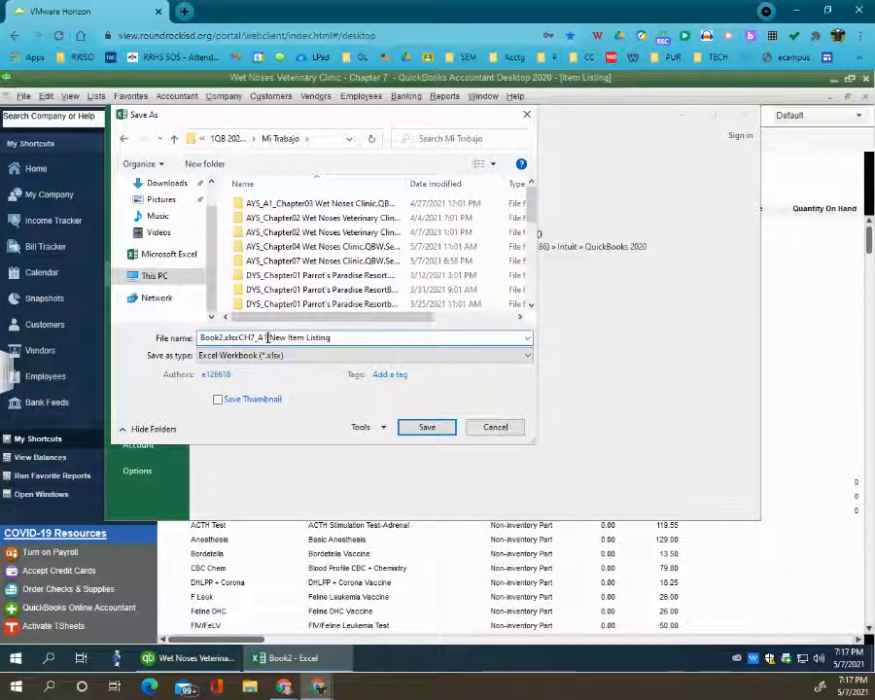
pyautogui.moveTo(334, 338); pyautogui.dragTo(183, 340)
pyautogui.write('CH7_A1 New Item Listing')
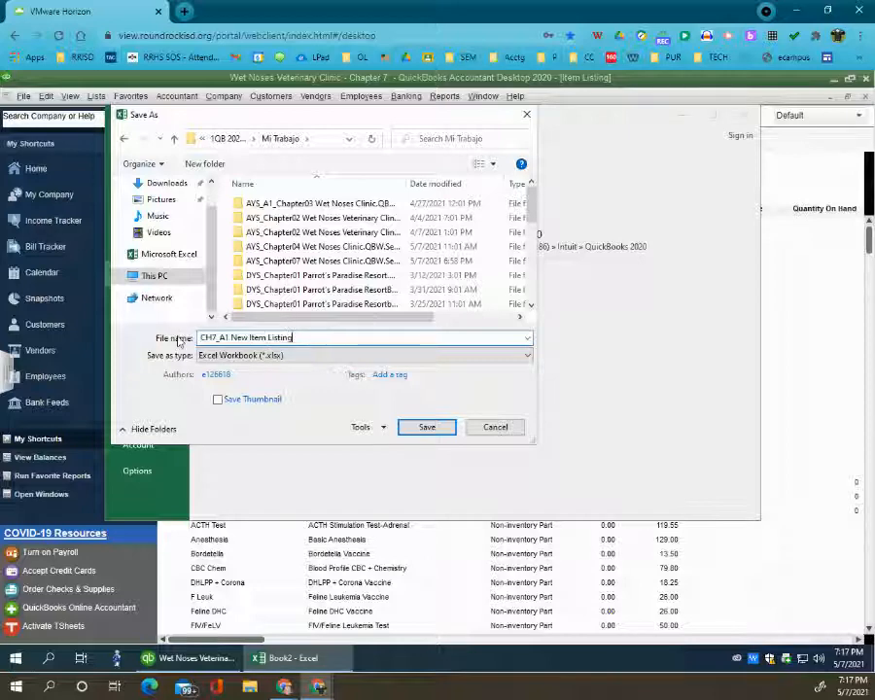
pyautogui.click(413, 430)
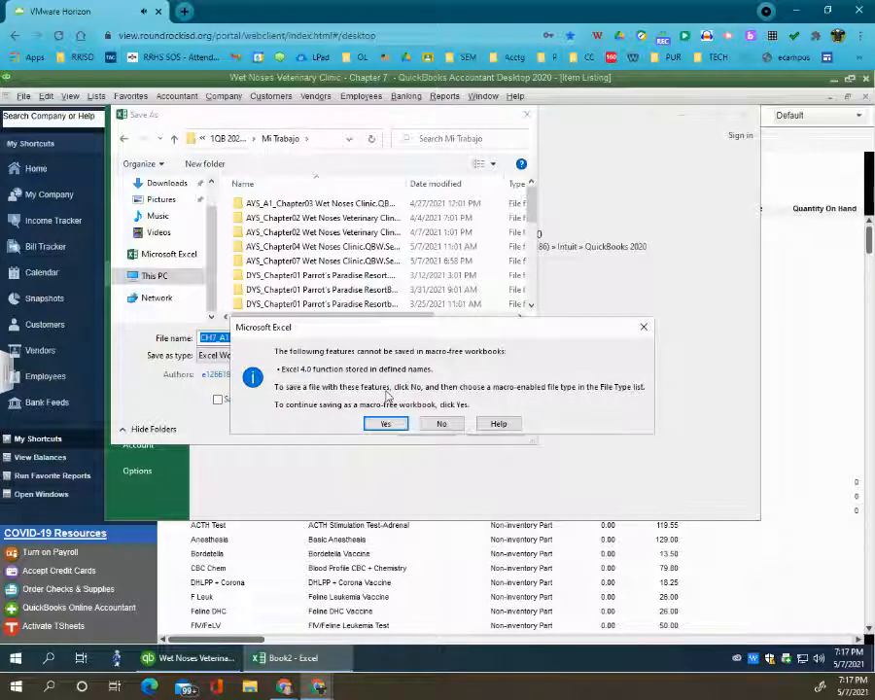
pyautogui.click(386, 424)
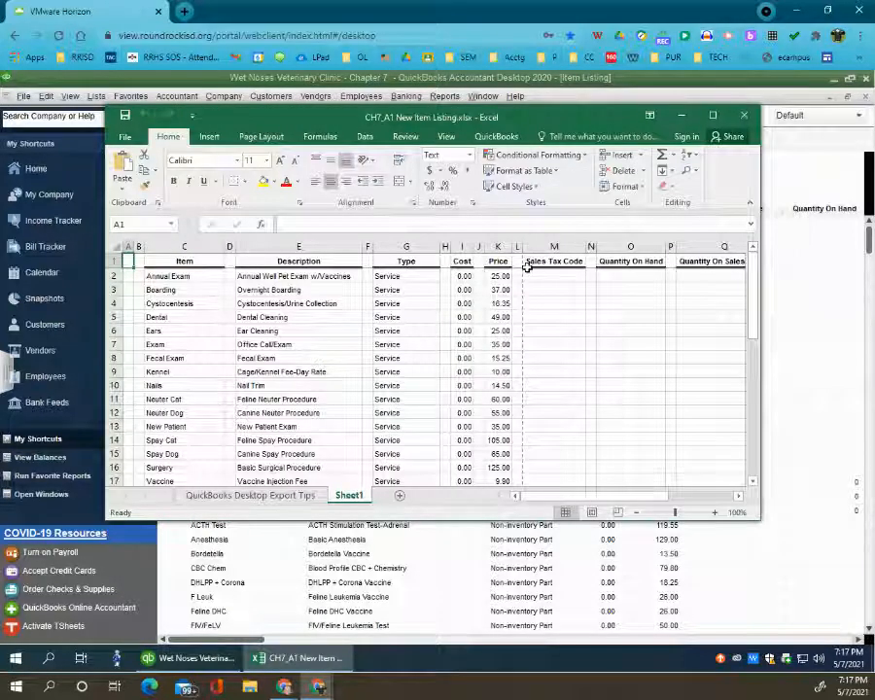
pyautogui.scroll(-4, 580, 338)
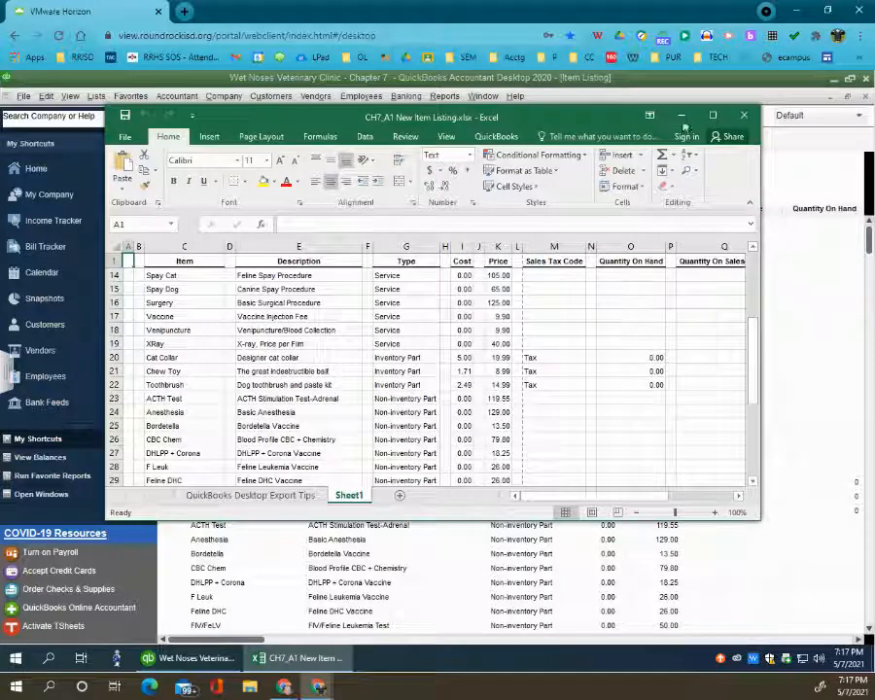